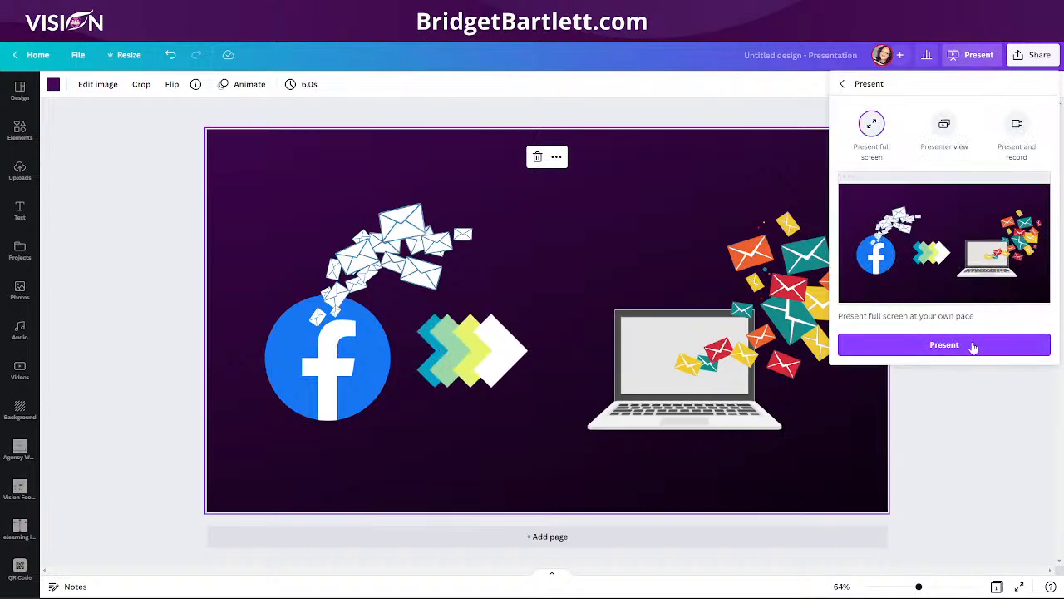
Step: Switch to the Facebook group and review the email question in its membership questions
{"action": "left_click", "coordinate": [305, 143]}
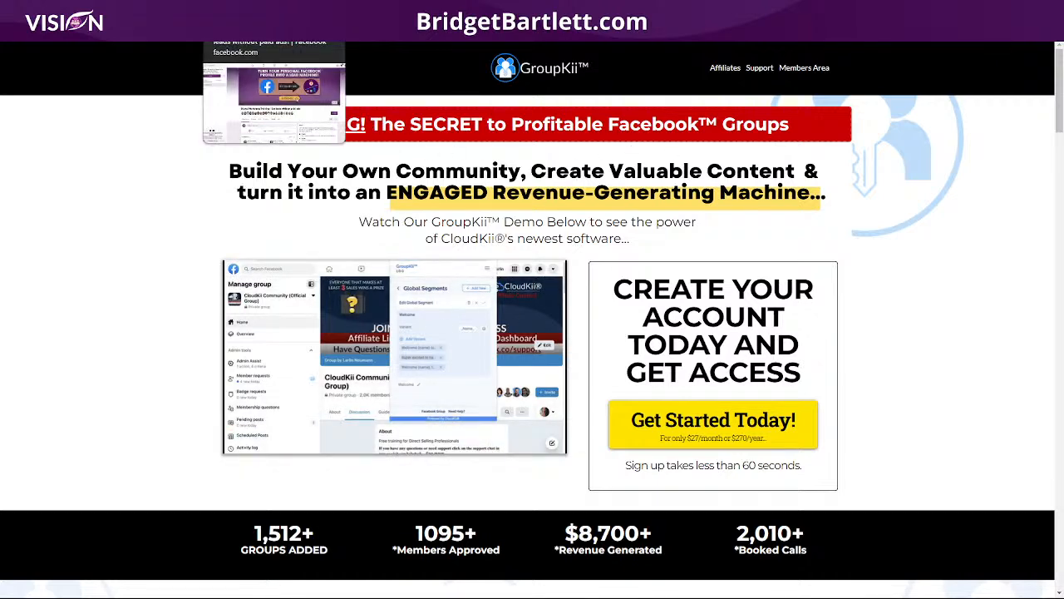
{"action": "left_click", "coordinate": [249, 11]}
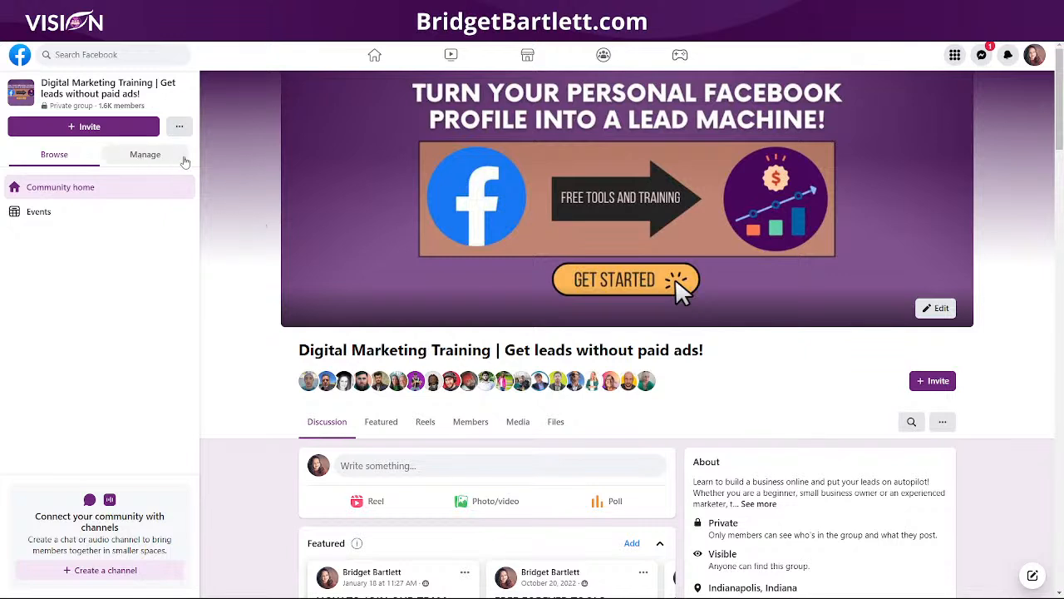
{"action": "left_click", "coordinate": [145, 155]}
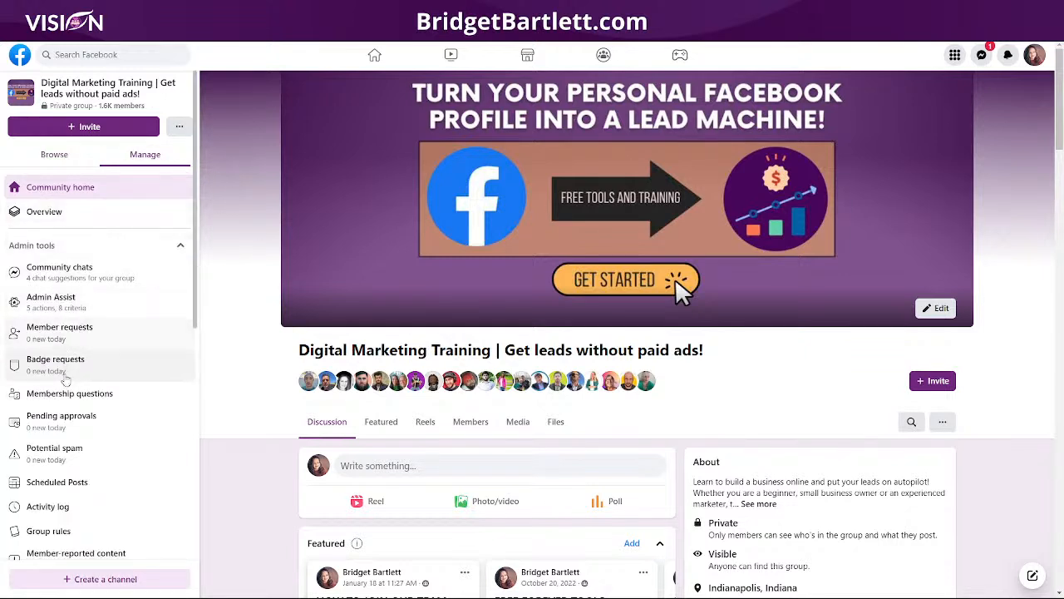
{"action": "left_click", "coordinate": [70, 395]}
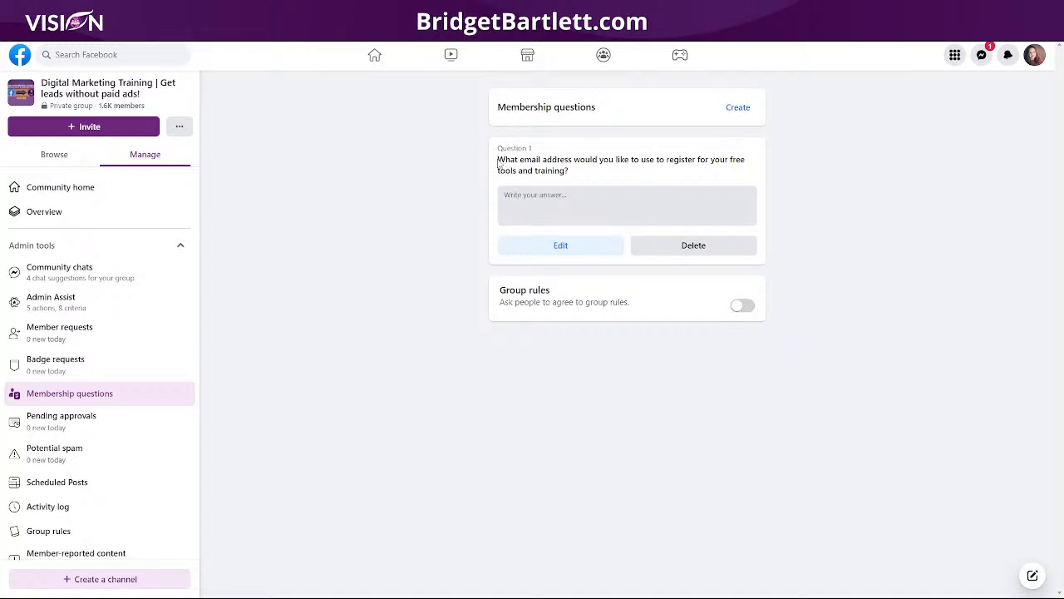
{"action": "left_click_drag", "start_coordinate": [498, 159], "coordinate": [588, 170]}
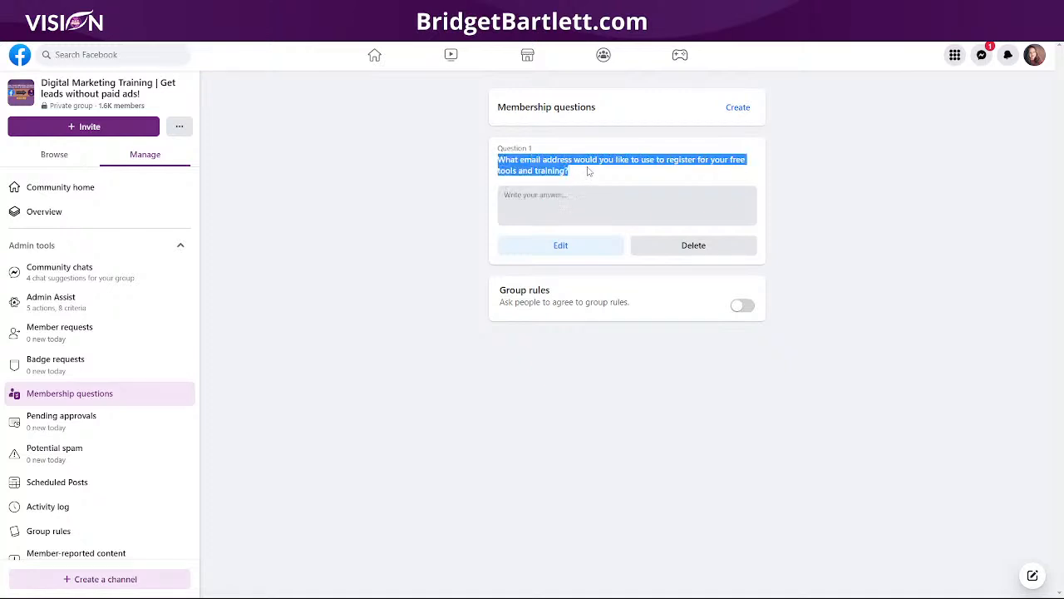
{"action": "left_click", "coordinate": [631, 184]}
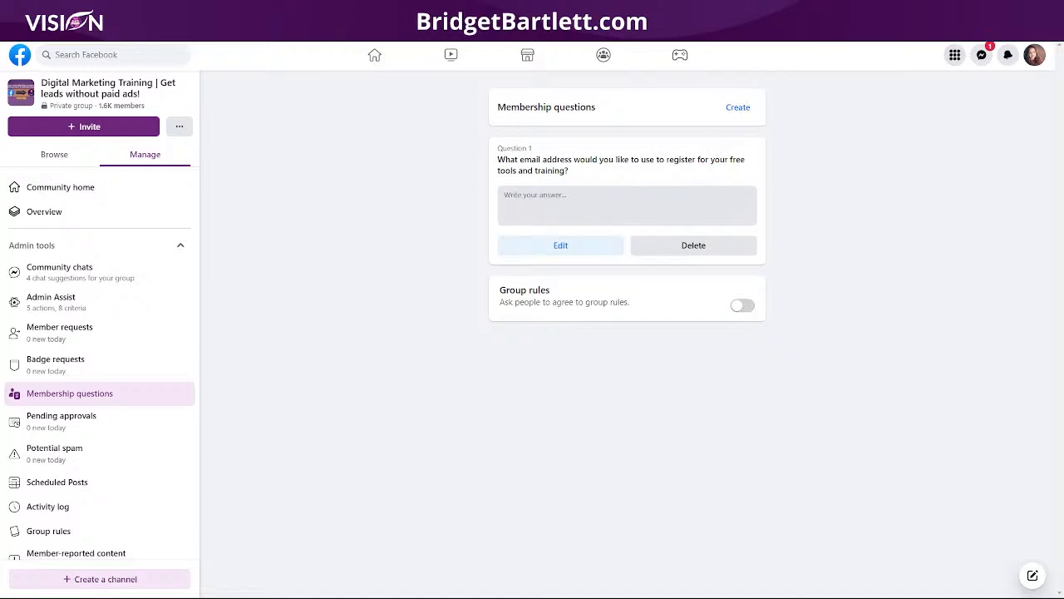
Step: Open the settings of the Digital Marketing Training group in the GroupKii extension
{"action": "left_click", "coordinate": [956, 32]}
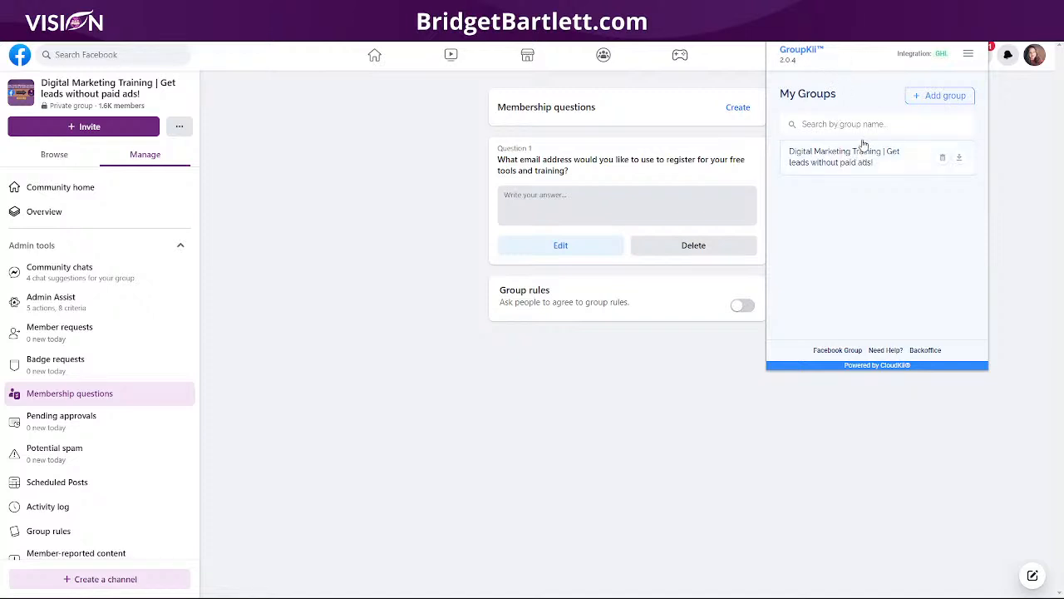
{"action": "left_click", "coordinate": [951, 95]}
{"action": "left_click", "coordinate": [875, 162]}
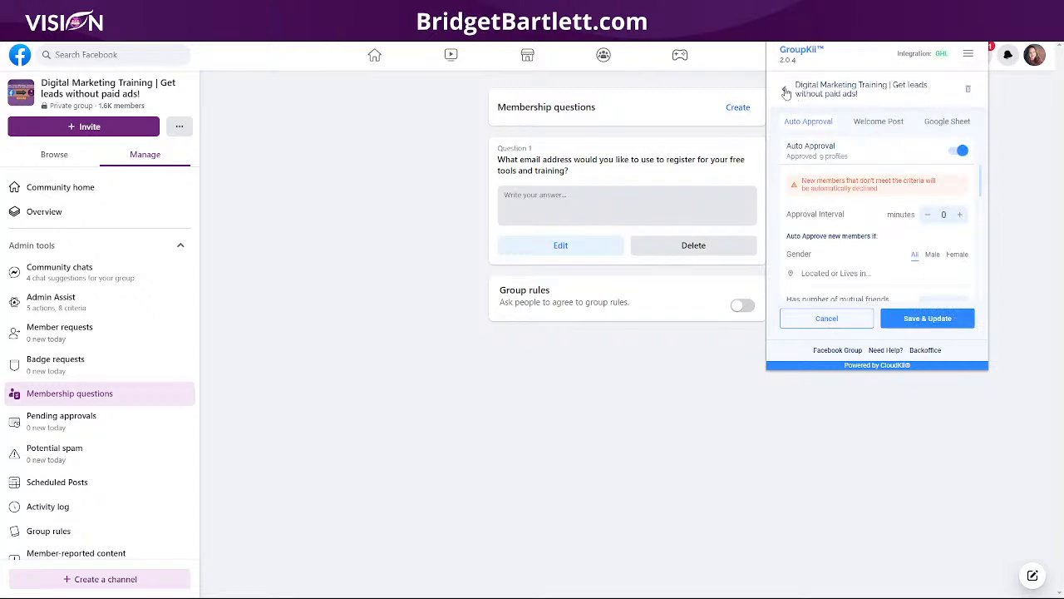
{"action": "left_click", "coordinate": [786, 92]}
{"action": "left_click", "coordinate": [929, 96]}
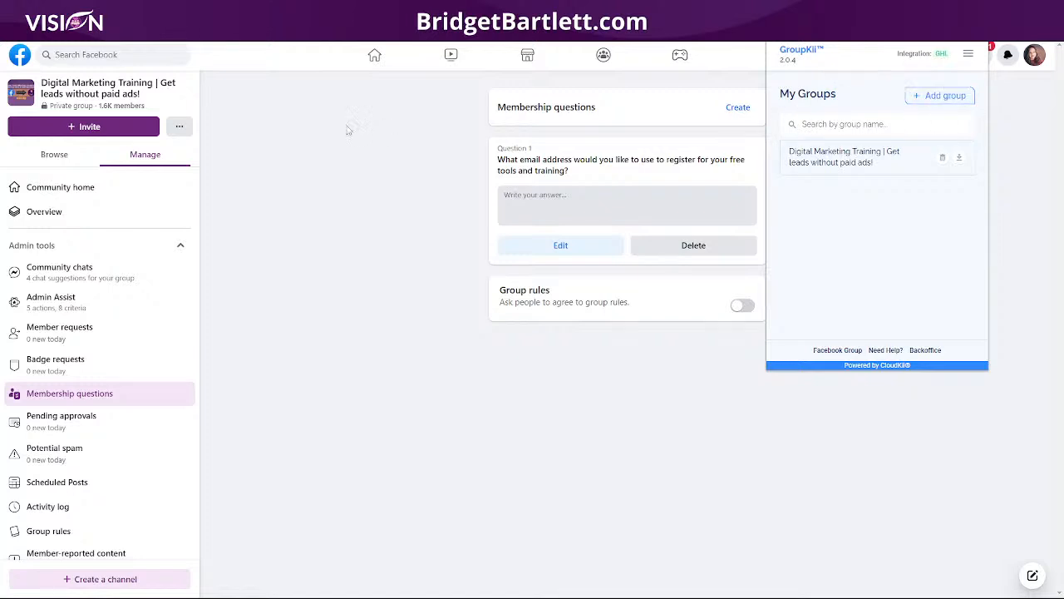
{"action": "left_click", "coordinate": [835, 163]}
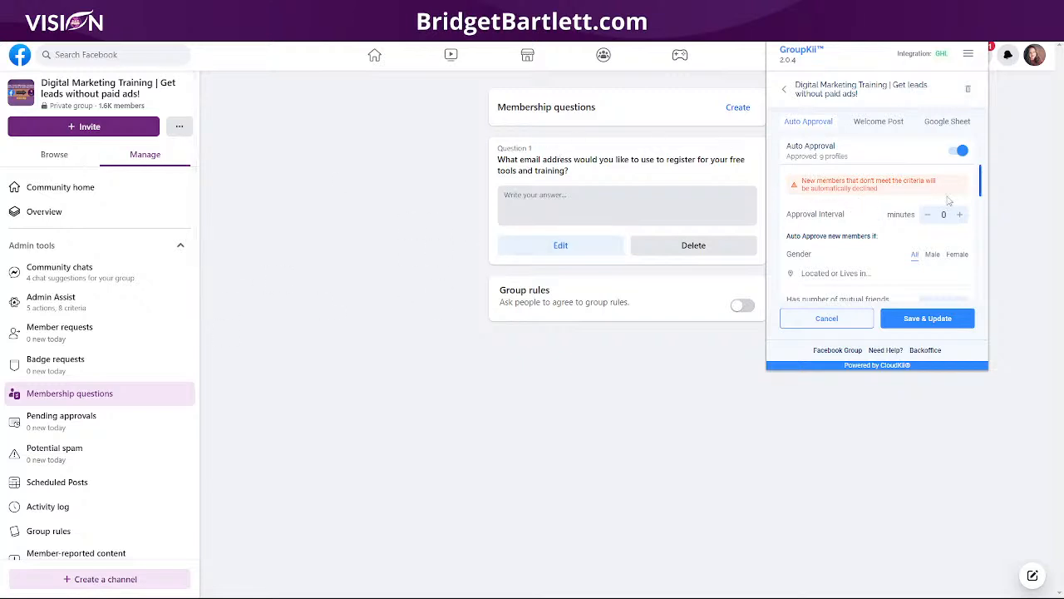
Step: Review the group's auto-approval settings, including approval interval, gender, location, mutual connections, answered questions, email and group rules
{"action": "scroll", "coordinate": [882, 221], "scroll_direction": "down", "scroll_amount": 1}
{"action": "scroll", "coordinate": [883, 221], "scroll_direction": "up", "scroll_amount": 1}
{"action": "scroll", "coordinate": [863, 224], "scroll_direction": "down", "scroll_amount": 1}
{"action": "scroll", "coordinate": [856, 218], "scroll_direction": "up", "scroll_amount": 1}
{"action": "scroll", "coordinate": [861, 252], "scroll_direction": "down", "scroll_amount": 1}
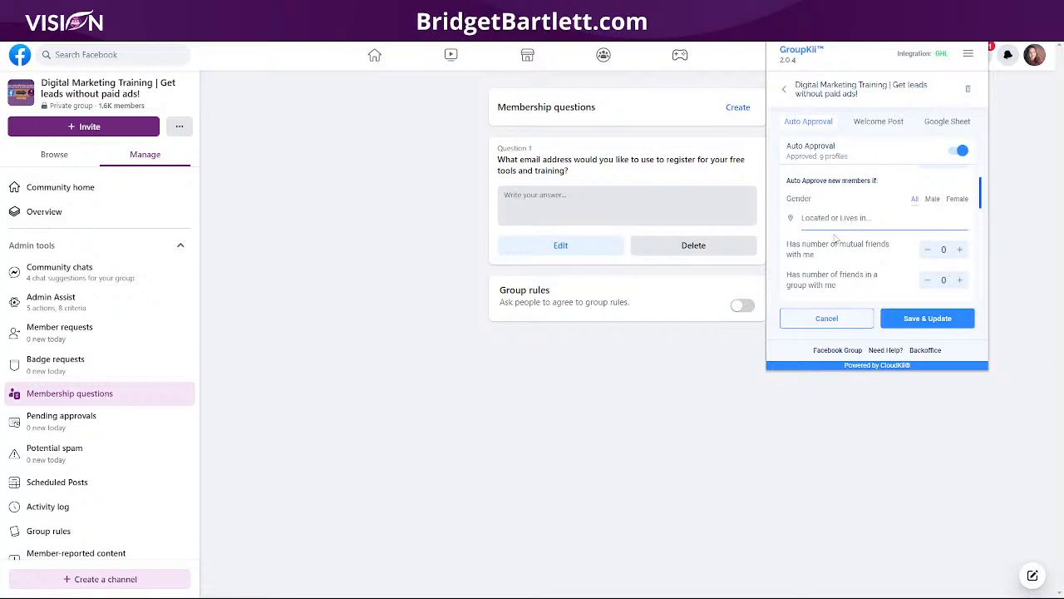
{"action": "scroll", "coordinate": [847, 238], "scroll_direction": "down", "scroll_amount": 1}
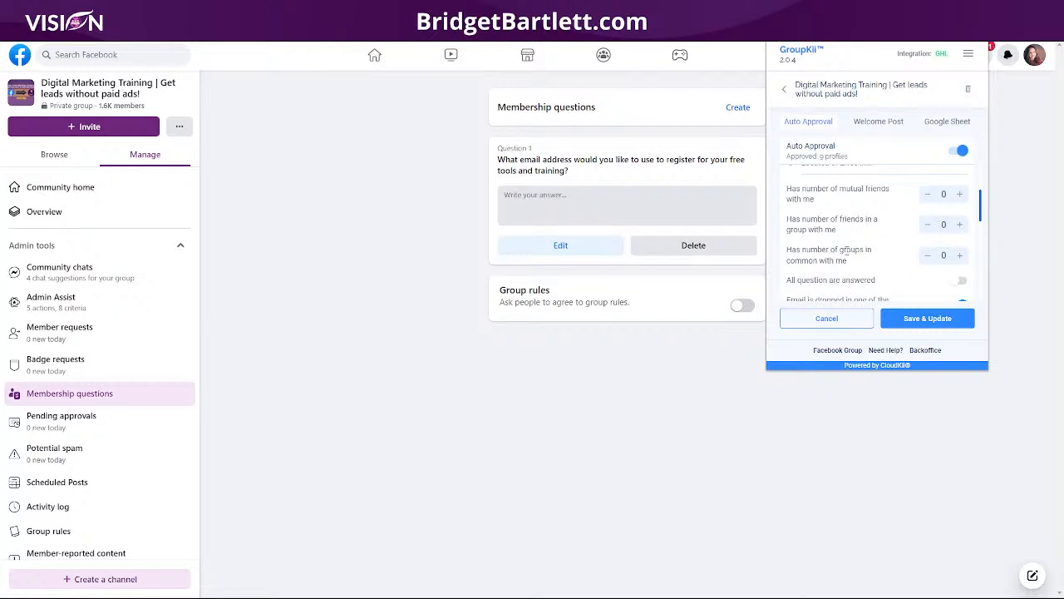
{"action": "scroll", "coordinate": [790, 266], "scroll_direction": "down", "scroll_amount": 1}
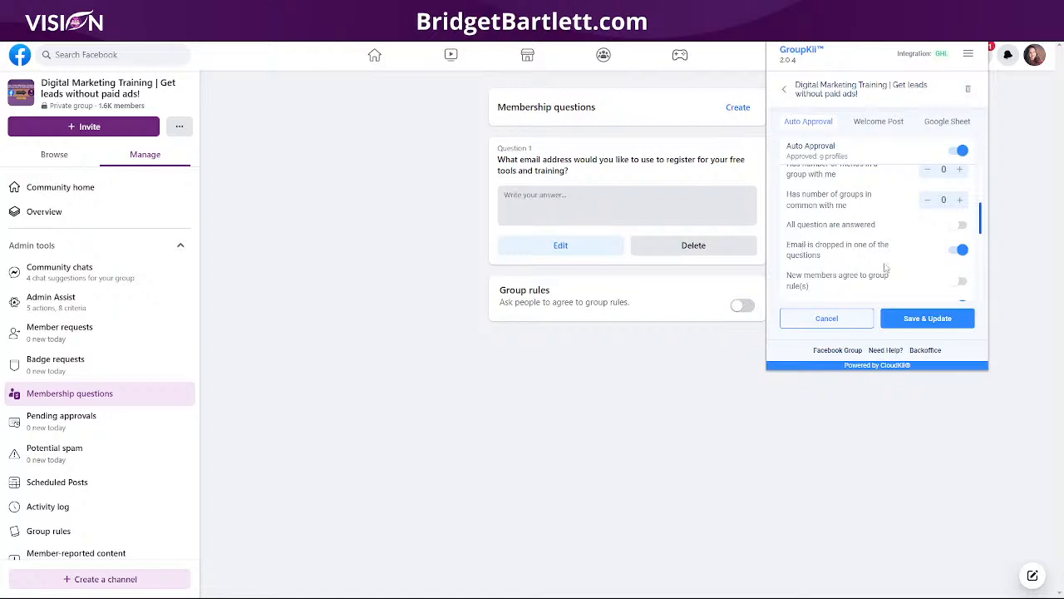
{"action": "scroll", "coordinate": [882, 266], "scroll_direction": "down", "scroll_amount": 1}
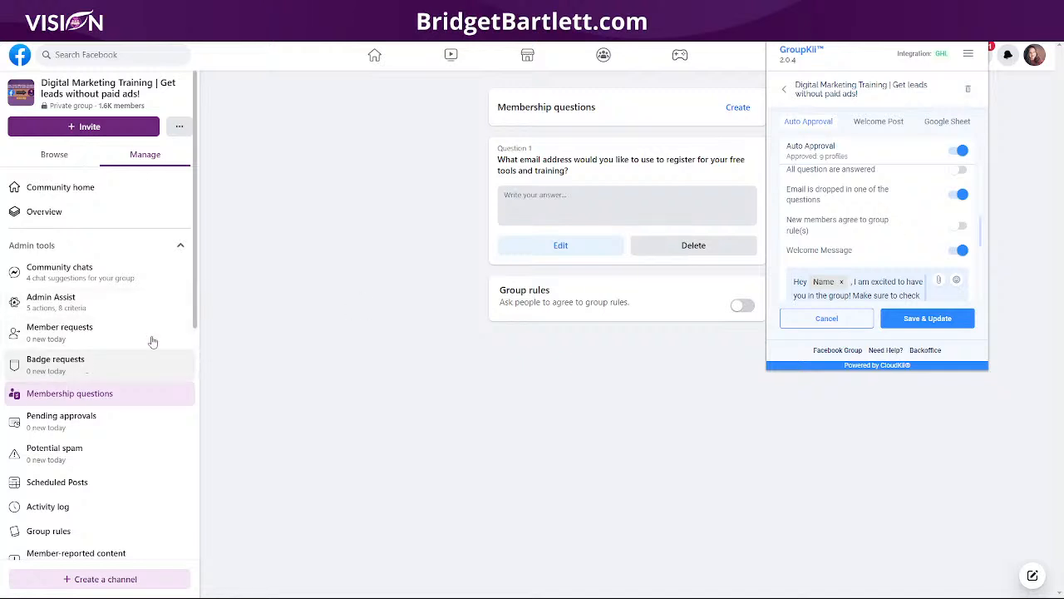
Step: Read the full welcome message for approved members, including its name variable and segment options
{"action": "scroll", "coordinate": [873, 212], "scroll_direction": "down", "scroll_amount": 1}
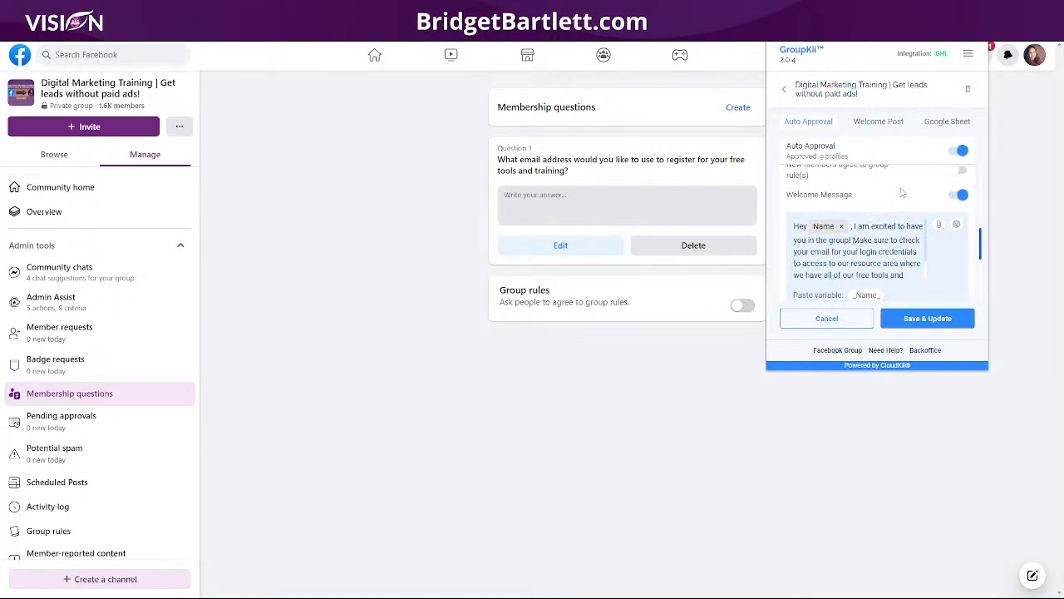
{"action": "scroll", "coordinate": [902, 193], "scroll_direction": "up", "scroll_amount": 1}
{"action": "scroll", "coordinate": [902, 193], "scroll_direction": "down", "scroll_amount": 2}
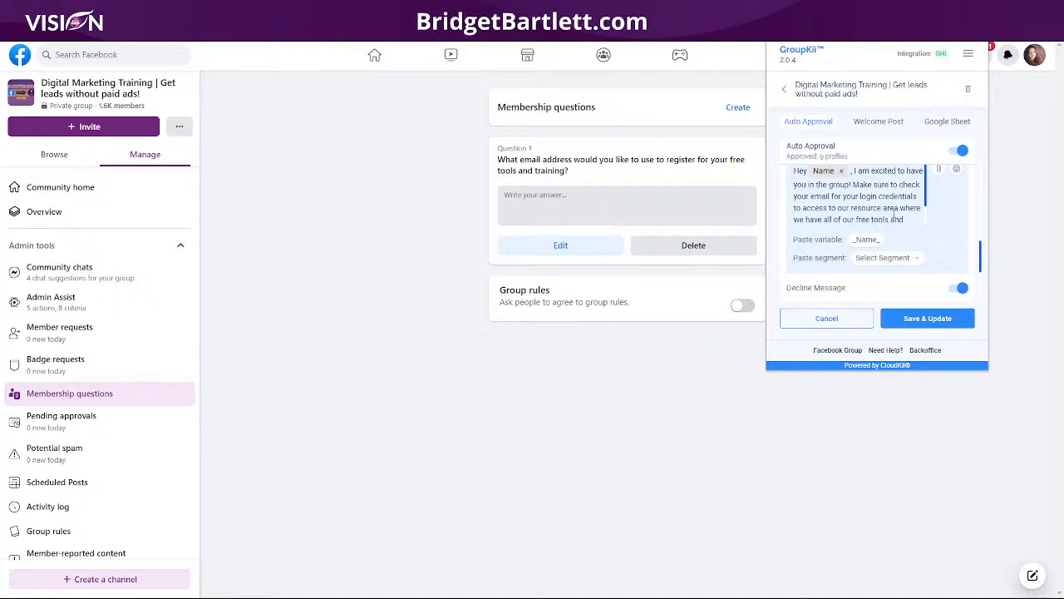
{"action": "scroll", "coordinate": [896, 213], "scroll_direction": "down", "scroll_amount": 2}
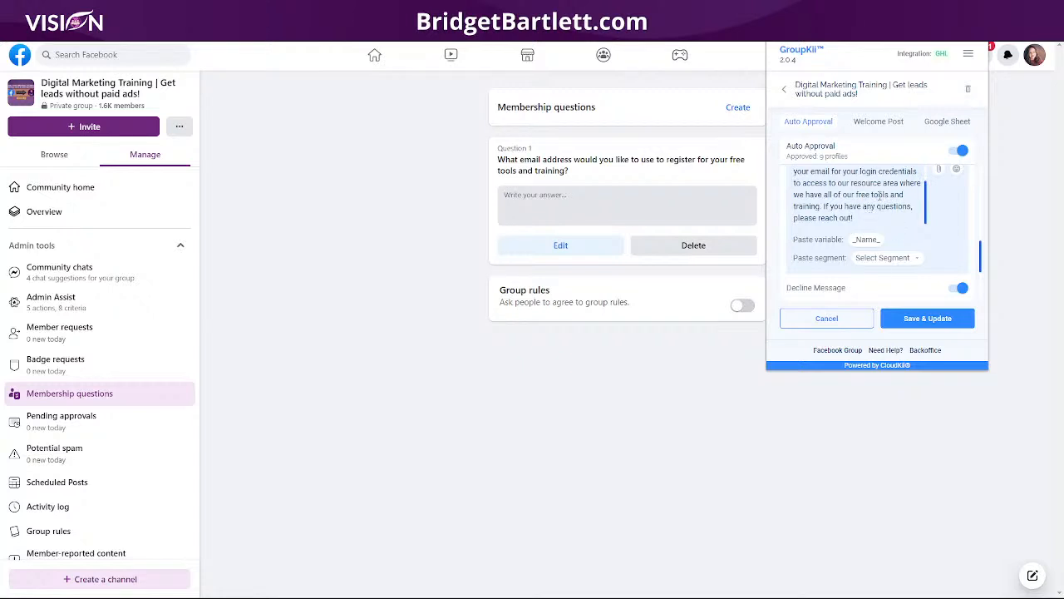
{"action": "scroll", "coordinate": [927, 236], "scroll_direction": "down", "scroll_amount": 1}
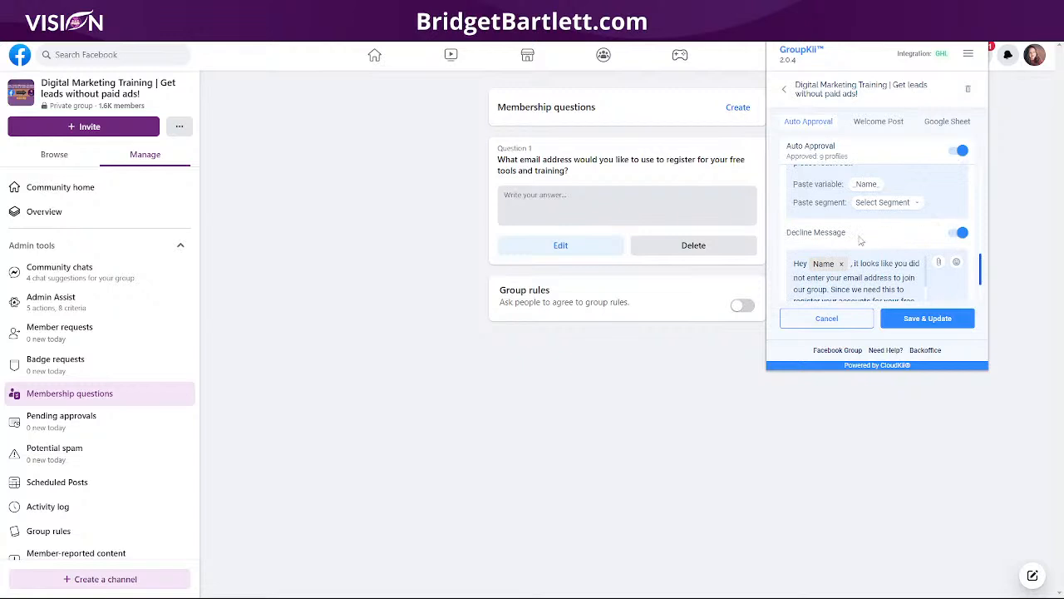
{"action": "scroll", "coordinate": [837, 233], "scroll_direction": "up", "scroll_amount": 2}
{"action": "scroll", "coordinate": [824, 249], "scroll_direction": "up", "scroll_amount": 2}
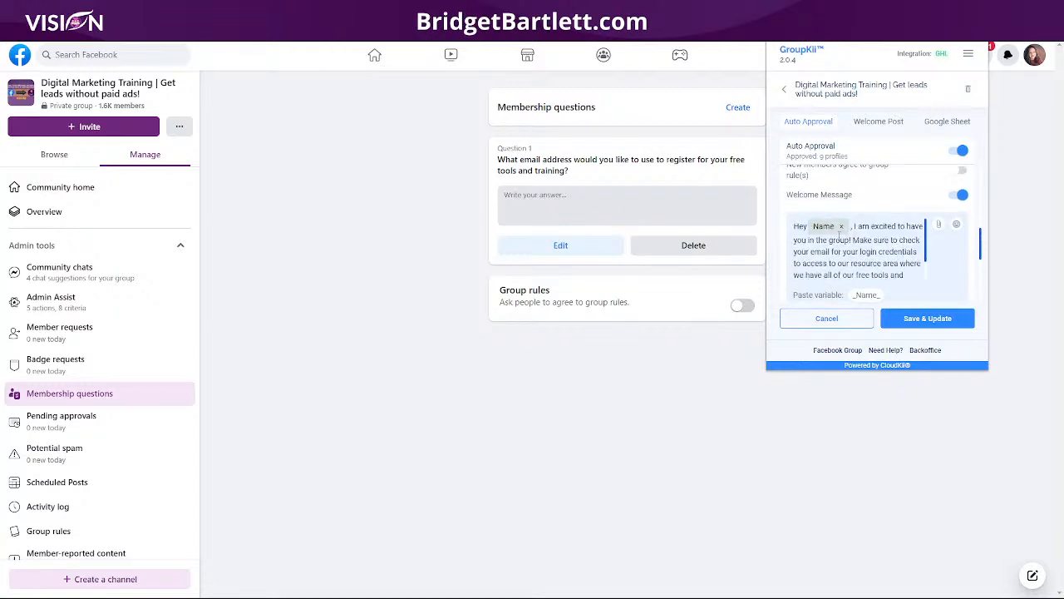
{"action": "scroll", "coordinate": [835, 253], "scroll_direction": "down", "scroll_amount": 4}
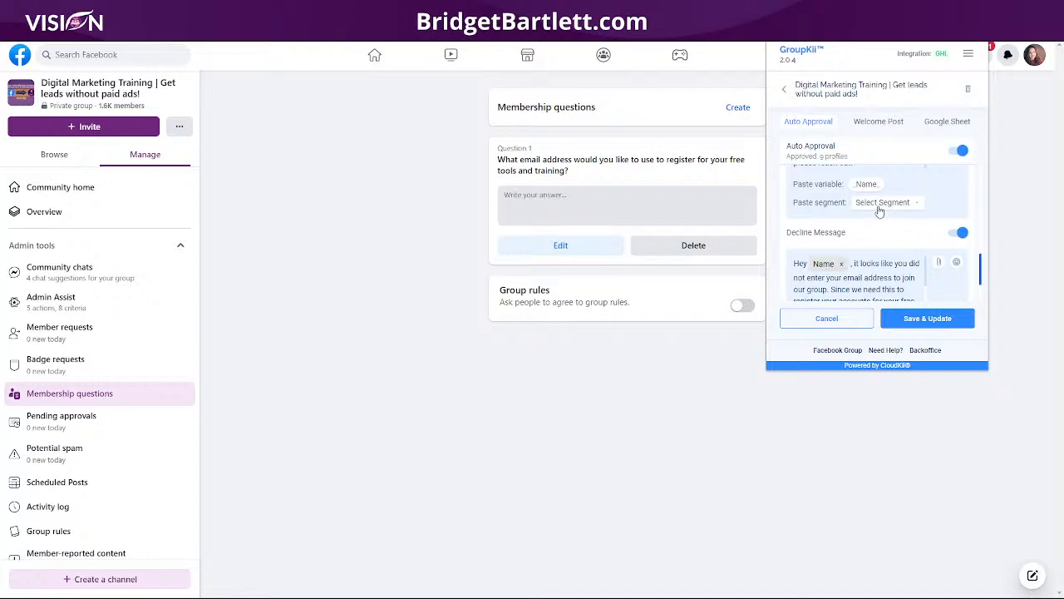
Step: Read through the decline message for members without an email and save the group's auto-approval settings
{"action": "scroll", "coordinate": [873, 241], "scroll_direction": "down", "scroll_amount": 1}
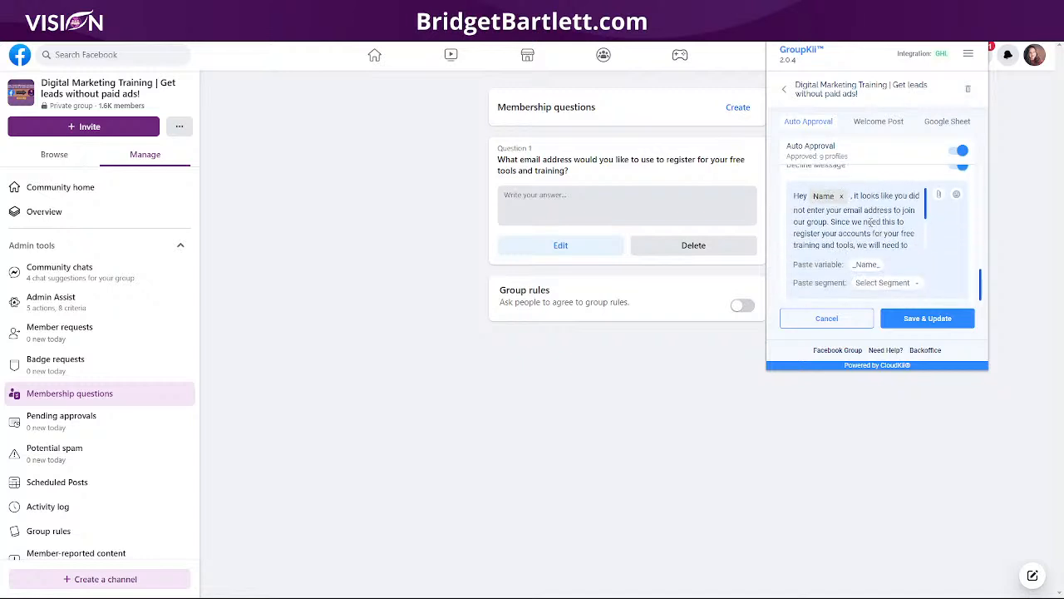
{"action": "scroll", "coordinate": [890, 214], "scroll_direction": "up", "scroll_amount": 1}
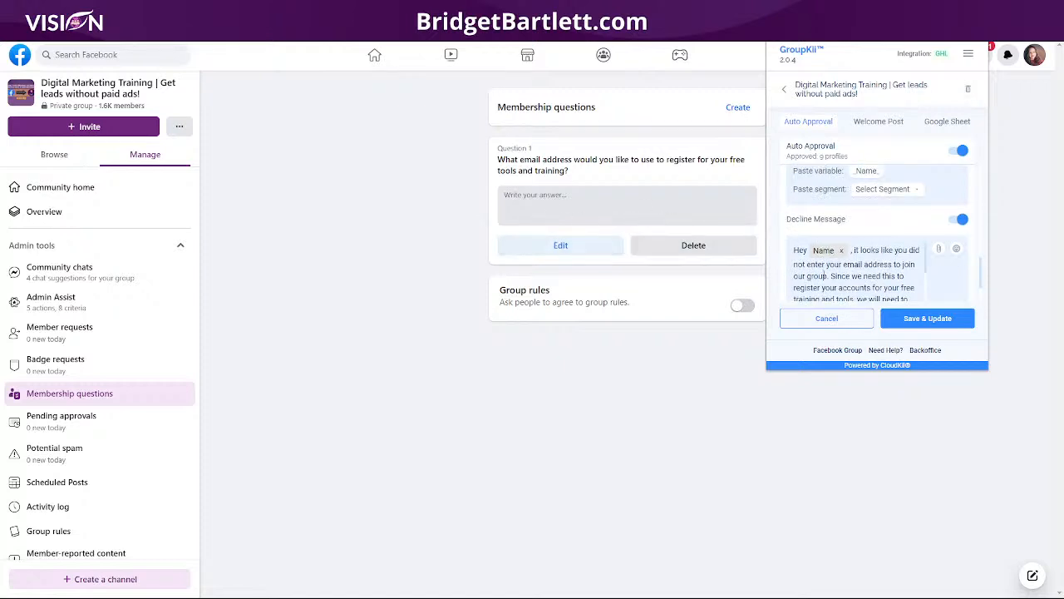
{"action": "scroll", "coordinate": [870, 226], "scroll_direction": "down", "scroll_amount": 1}
{"action": "scroll", "coordinate": [870, 226], "scroll_direction": "down", "scroll_amount": 1}
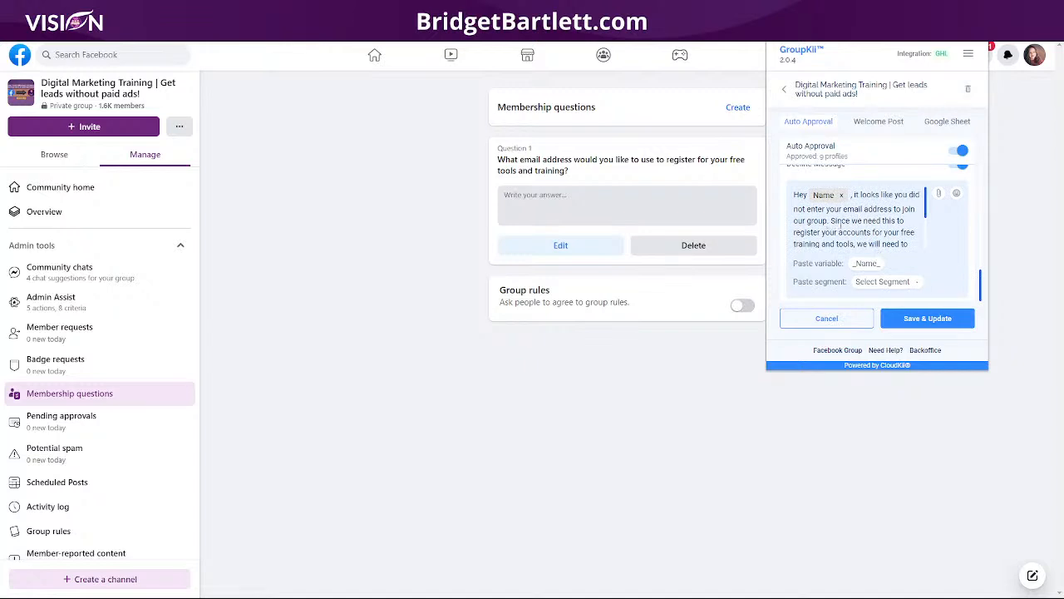
{"action": "scroll", "coordinate": [873, 223], "scroll_direction": "down", "scroll_amount": 2}
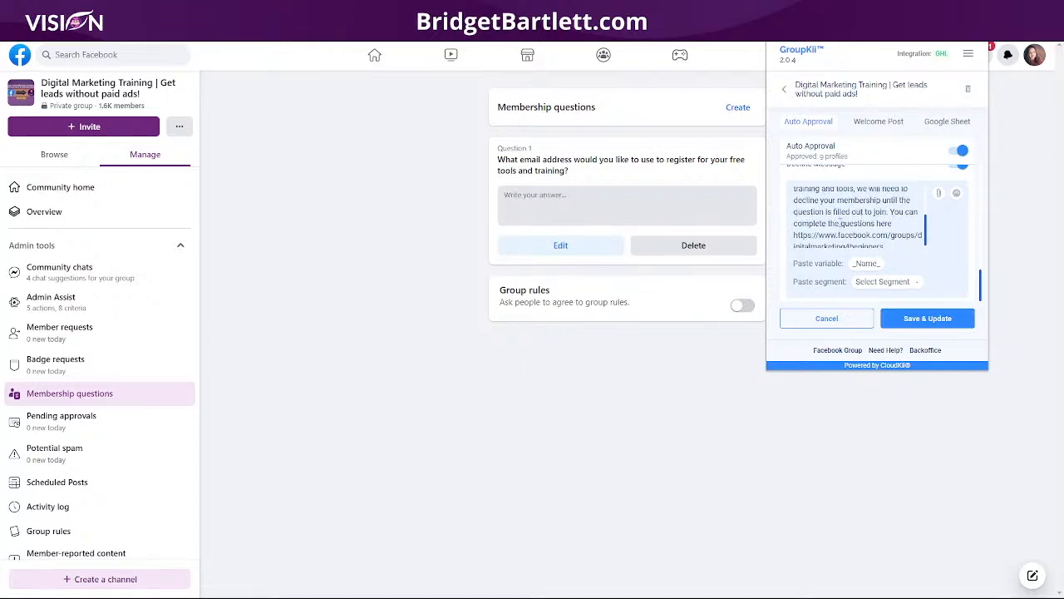
{"action": "scroll", "coordinate": [872, 235], "scroll_direction": "down", "scroll_amount": 1}
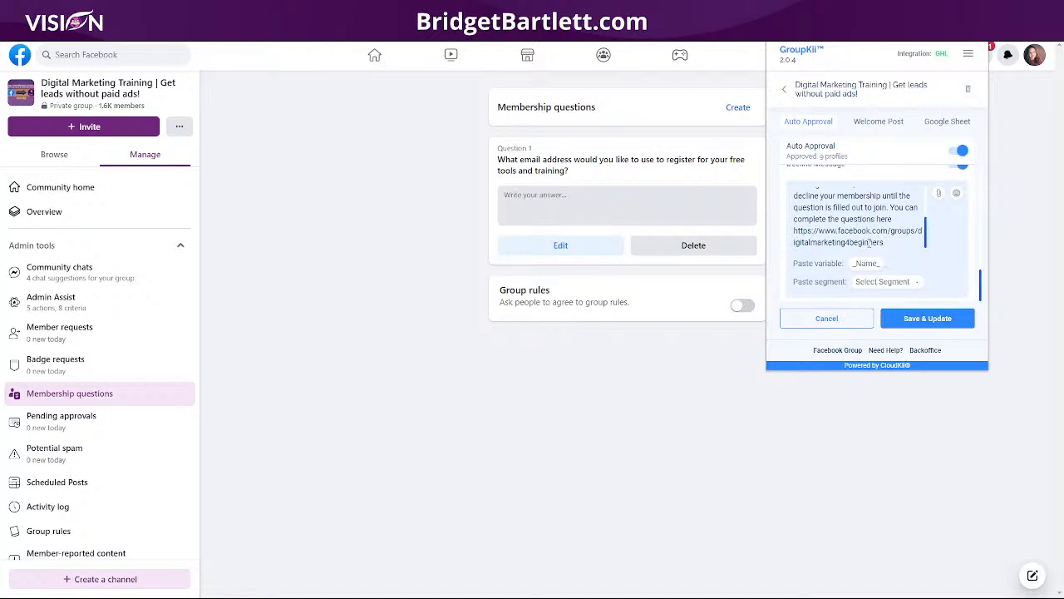
{"action": "scroll", "coordinate": [841, 204], "scroll_direction": "up", "scroll_amount": 2}
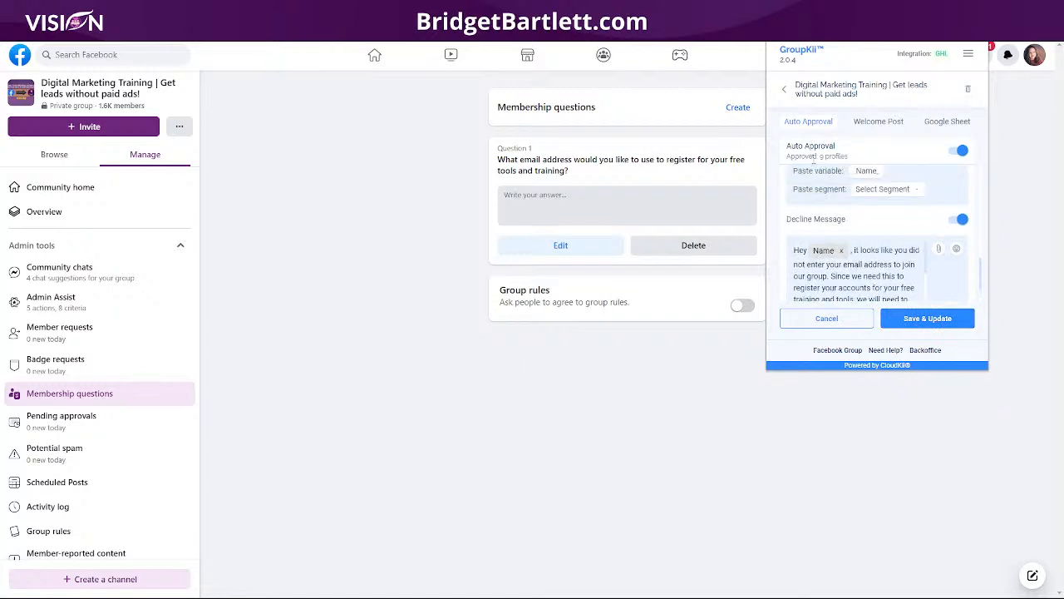
{"action": "left_click", "coordinate": [918, 321]}
{"action": "left_click", "coordinate": [852, 155]}
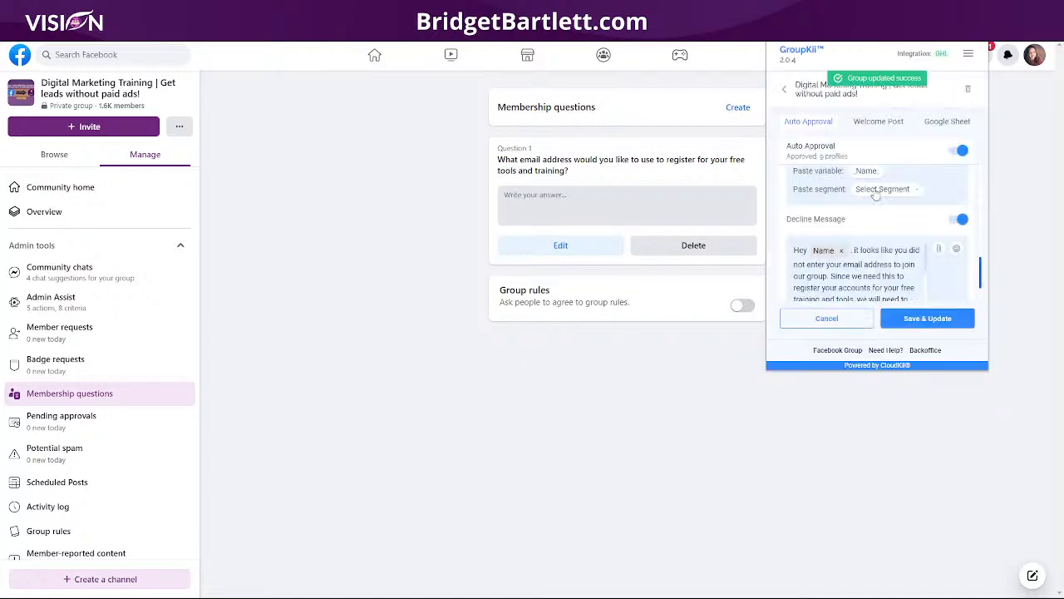
Step: Enable the Welcome Post option to review its message, and switch it off again
{"action": "left_click", "coordinate": [879, 123]}
{"action": "left_click", "coordinate": [960, 151]}
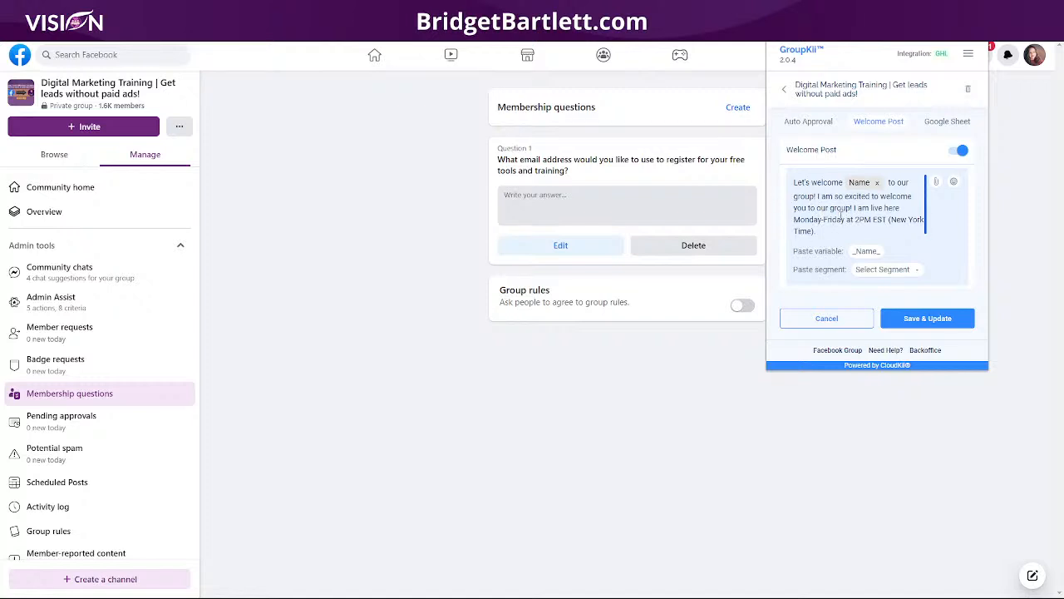
{"action": "scroll", "coordinate": [827, 221], "scroll_direction": "down", "scroll_amount": 1}
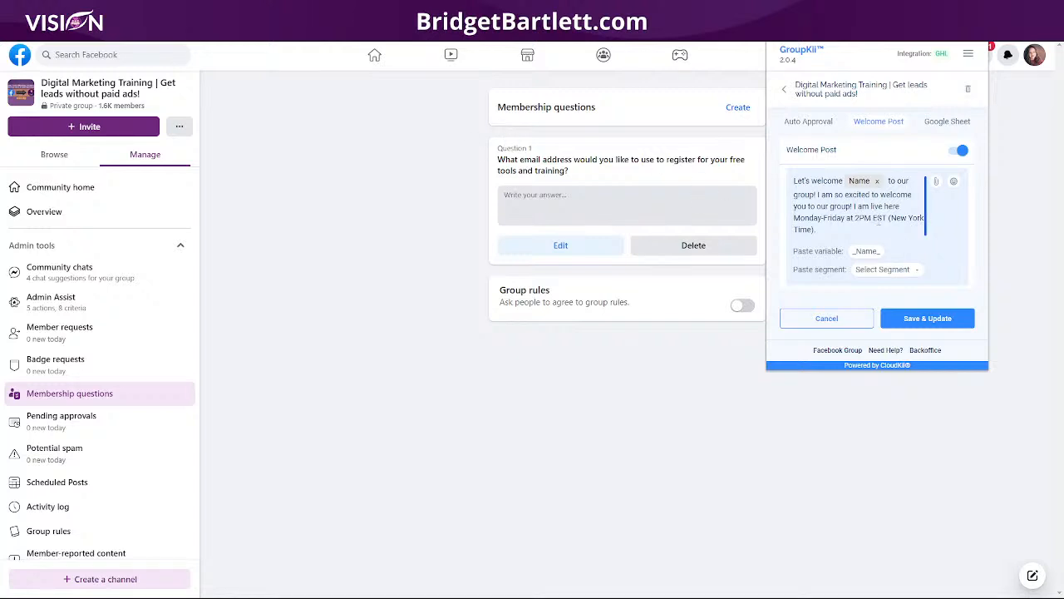
{"action": "left_click", "coordinate": [961, 151]}
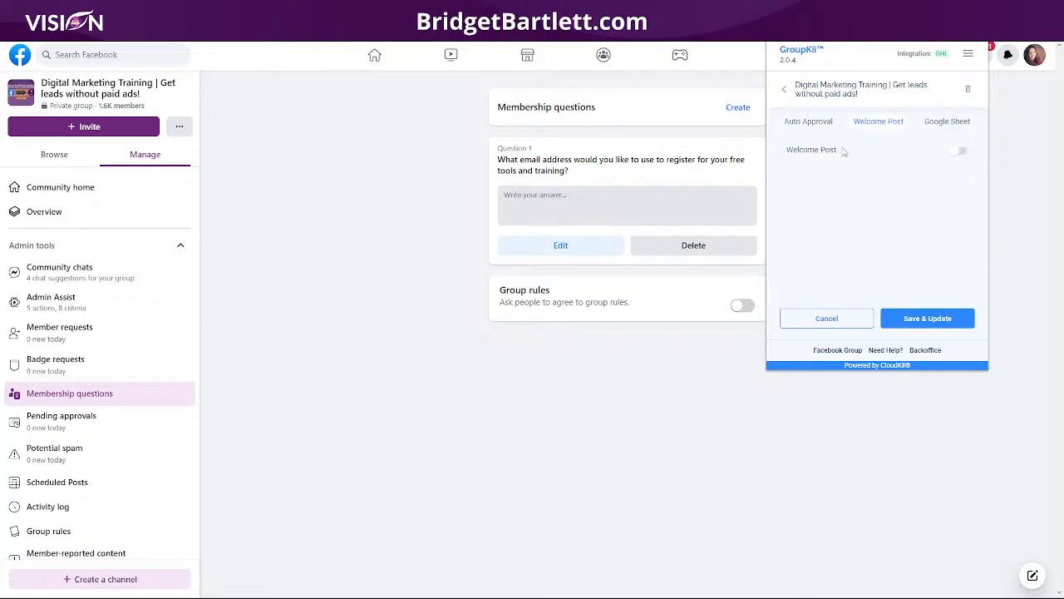
Step: Check the group's automatic saving to Google Sheets and view the member data in the linked spreadsheet
{"action": "left_click", "coordinate": [955, 125]}
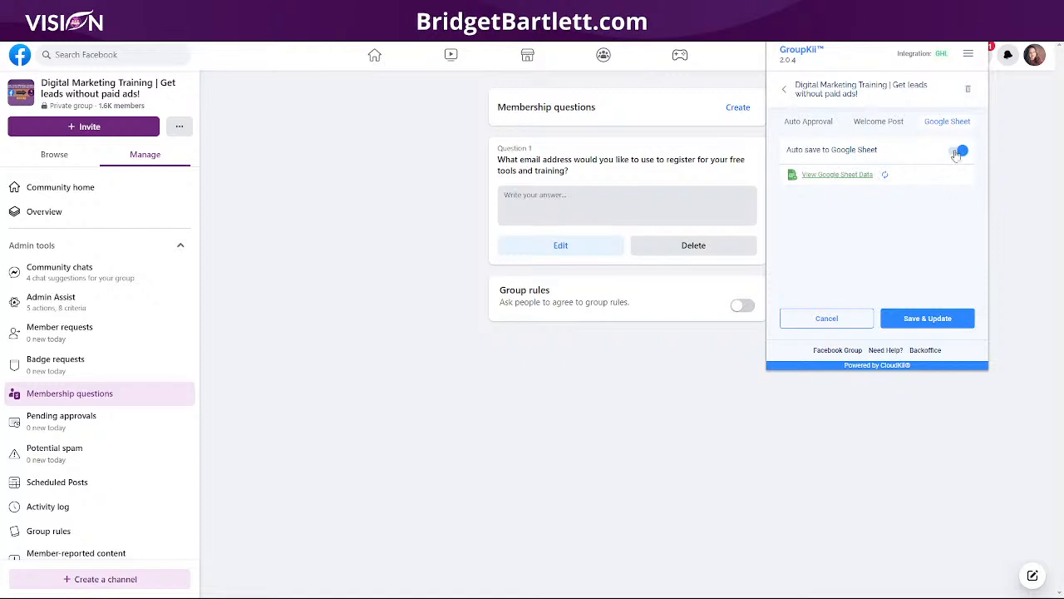
{"action": "left_click", "coordinate": [812, 176]}
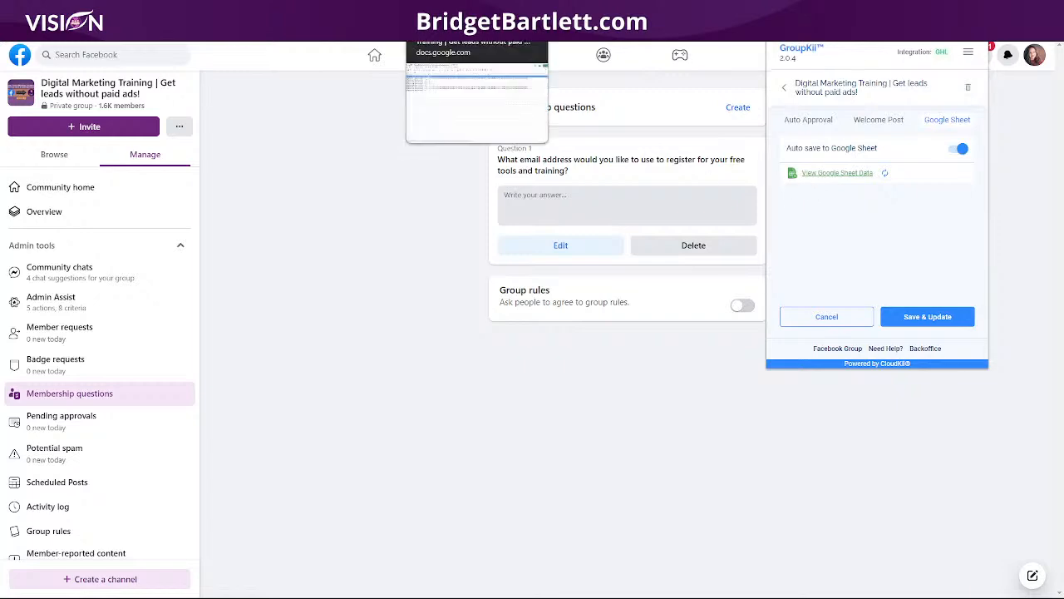
{"action": "left_click", "coordinate": [436, 13]}
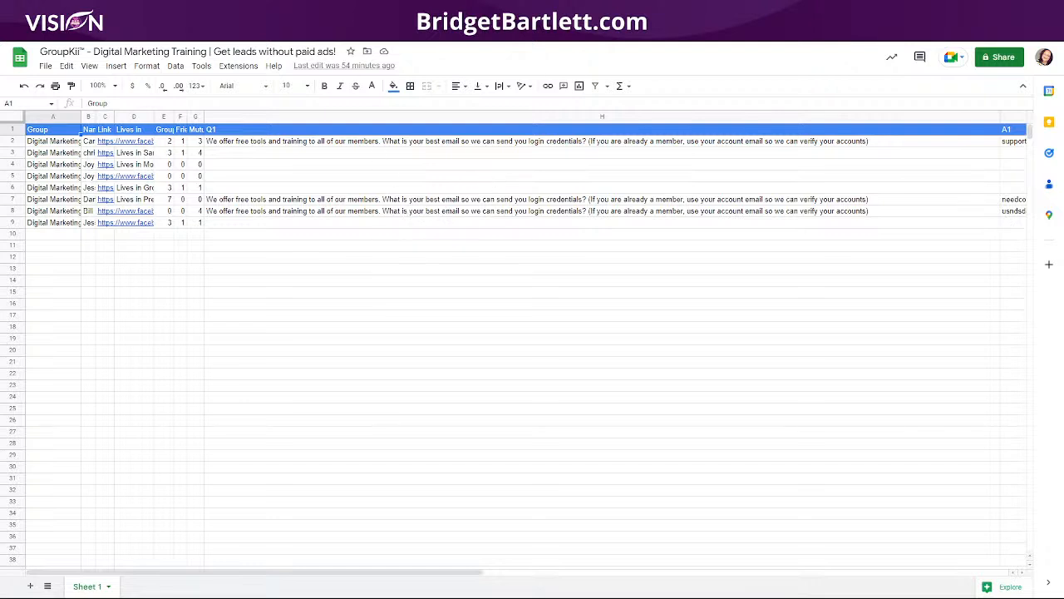
Step: Switch to the Facebook group's membership questions and open the GroupKii extension to view its group list
{"action": "left_click", "coordinate": [150, 10]}
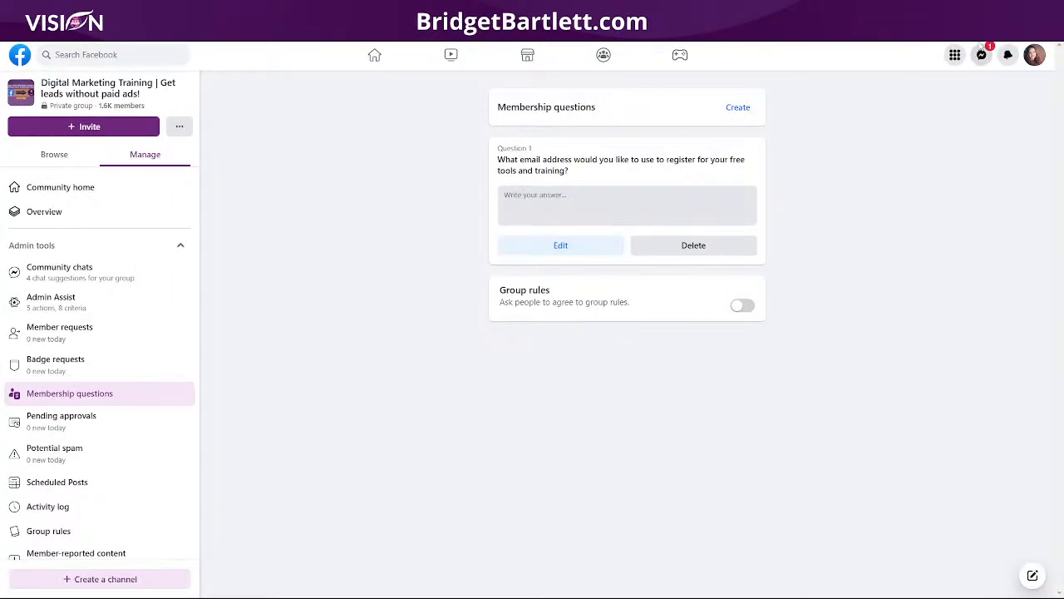
{"action": "left_click", "coordinate": [977, 30]}
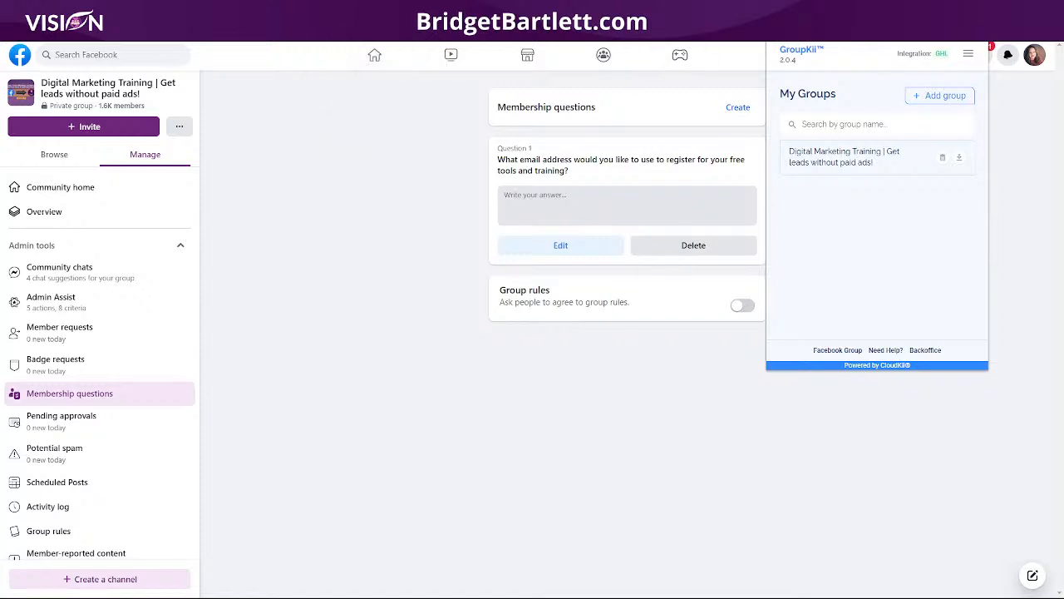
Step: Switch to the GroupKii back office and browse the available integrations, leaving GHL selected
{"action": "left_click", "coordinate": [354, 9]}
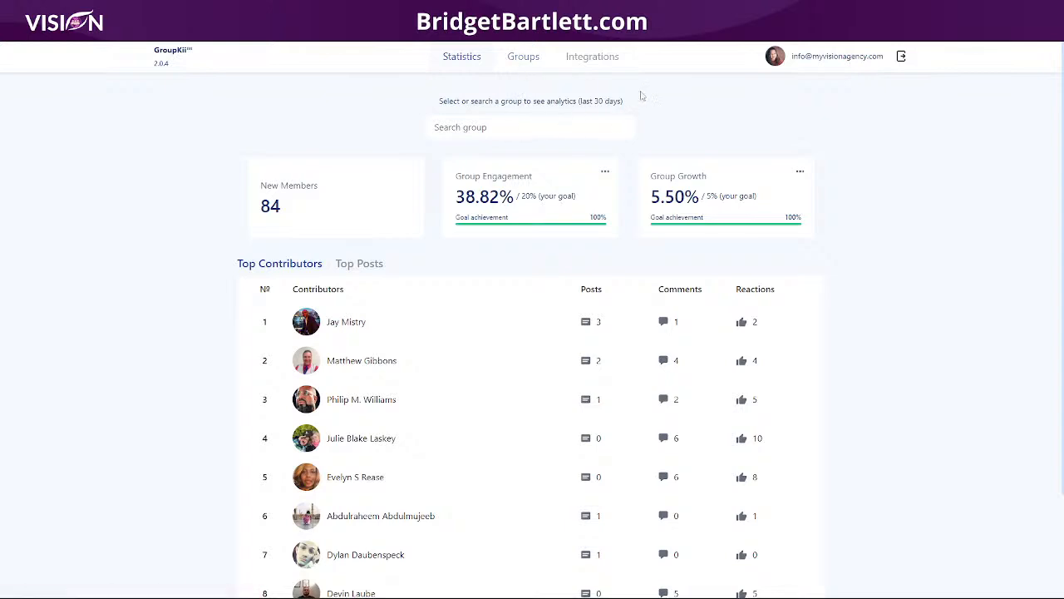
{"action": "left_click", "coordinate": [594, 57]}
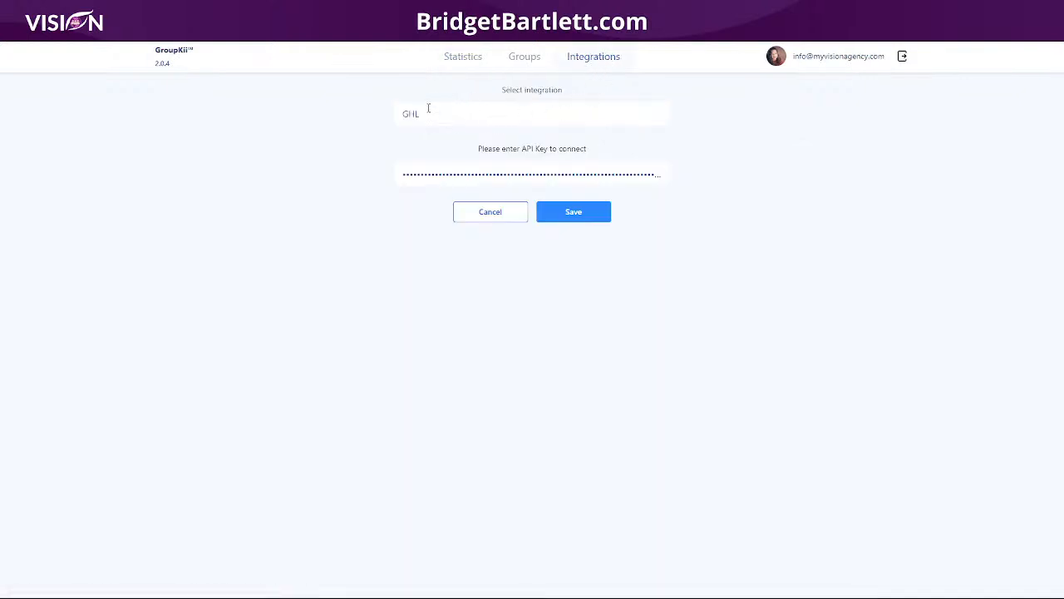
{"action": "left_click", "coordinate": [428, 108]}
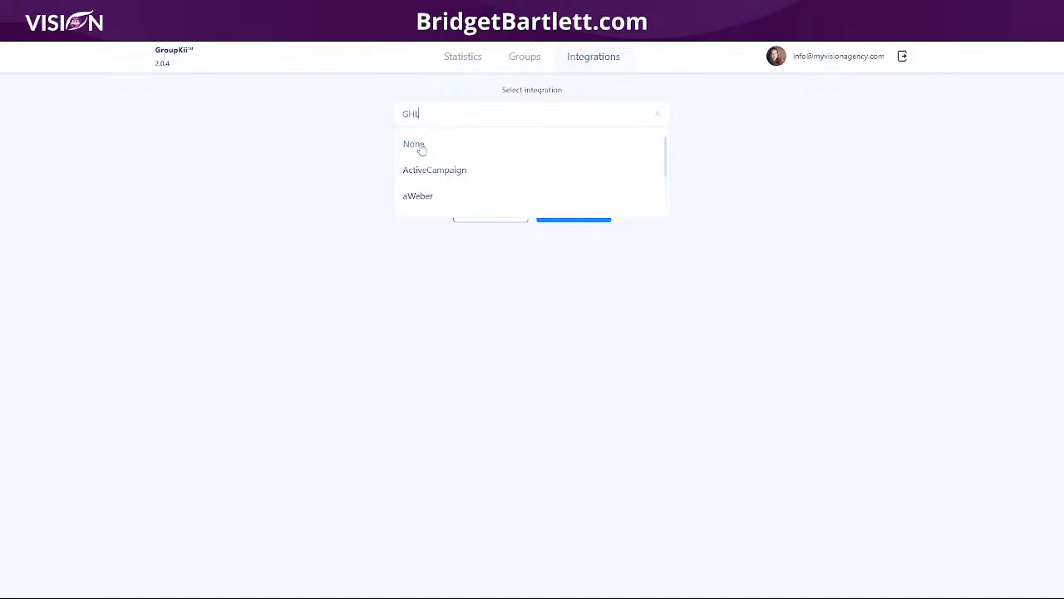
{"action": "scroll", "coordinate": [524, 164], "scroll_direction": "down", "scroll_amount": 2}
{"action": "scroll", "coordinate": [498, 164], "scroll_direction": "up", "scroll_amount": 2}
{"action": "scroll", "coordinate": [491, 166], "scroll_direction": "down", "scroll_amount": 2}
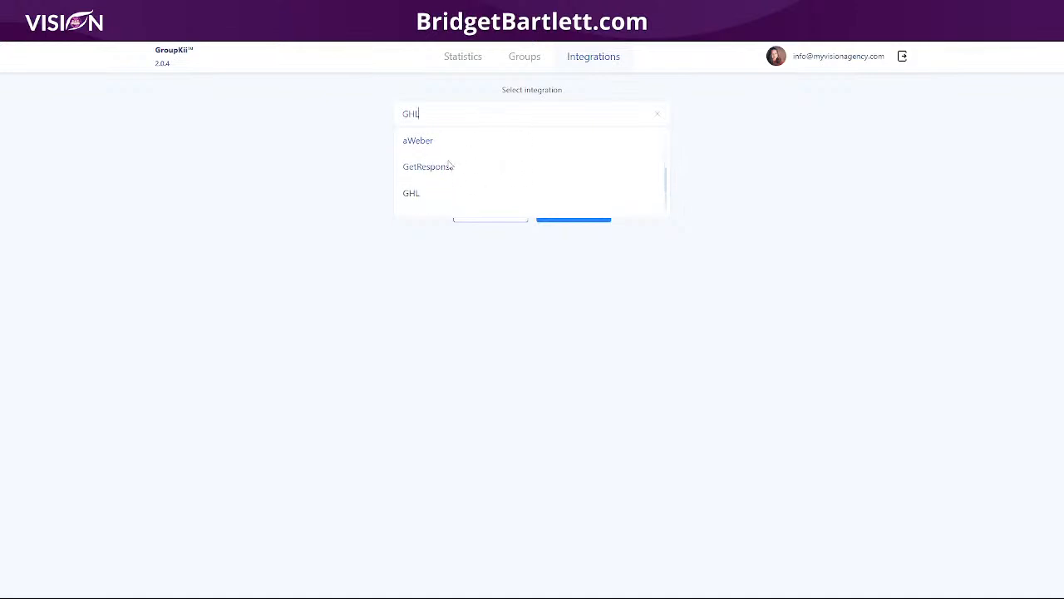
{"action": "left_click", "coordinate": [759, 167]}
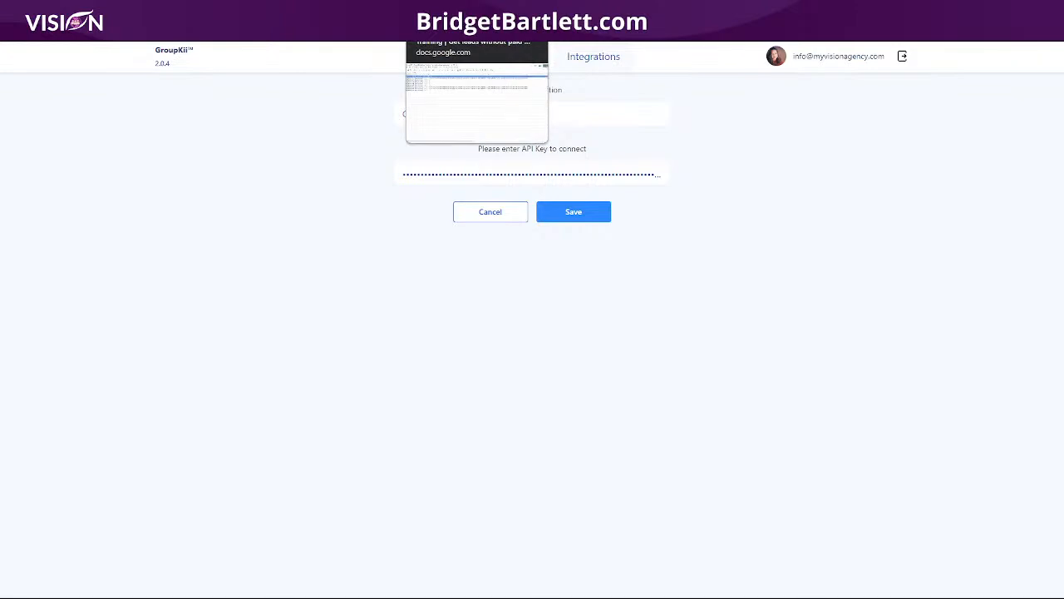
Step: View the member spreadsheet and the Google Sheets trigger of the Pabbly Connect workflow "FB> Google Sheet> GHL (Shared)"
{"action": "left_click", "coordinate": [426, 11]}
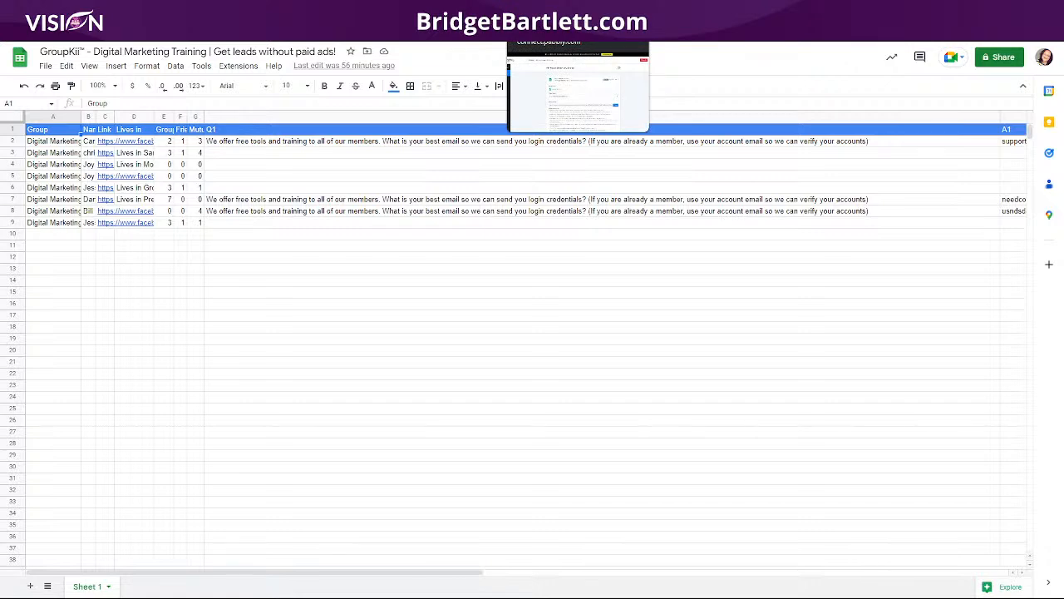
{"action": "left_click", "coordinate": [577, 30]}
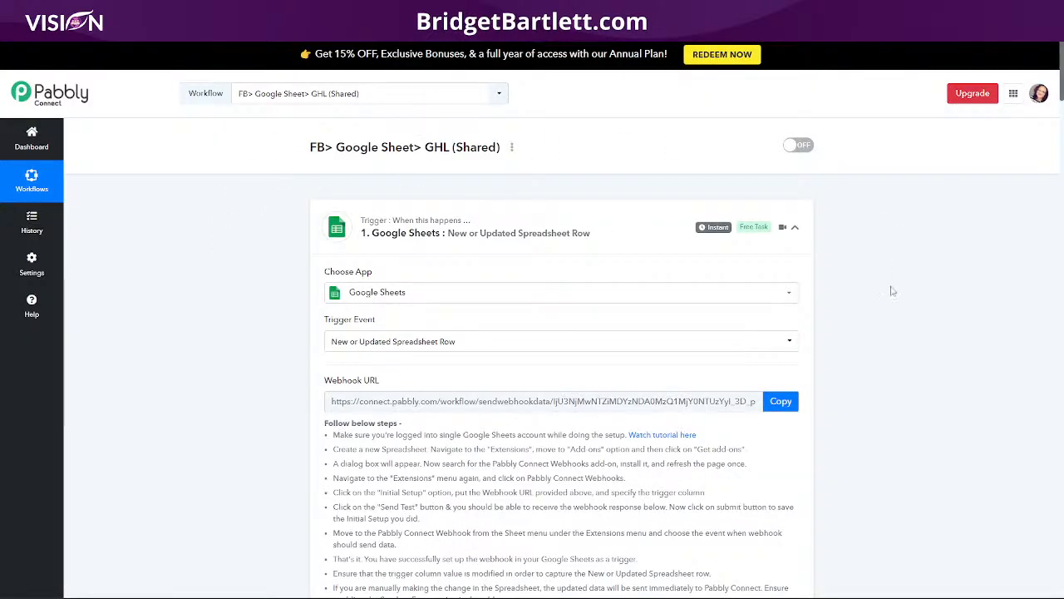
{"action": "scroll", "coordinate": [890, 290], "scroll_direction": "down", "scroll_amount": 1}
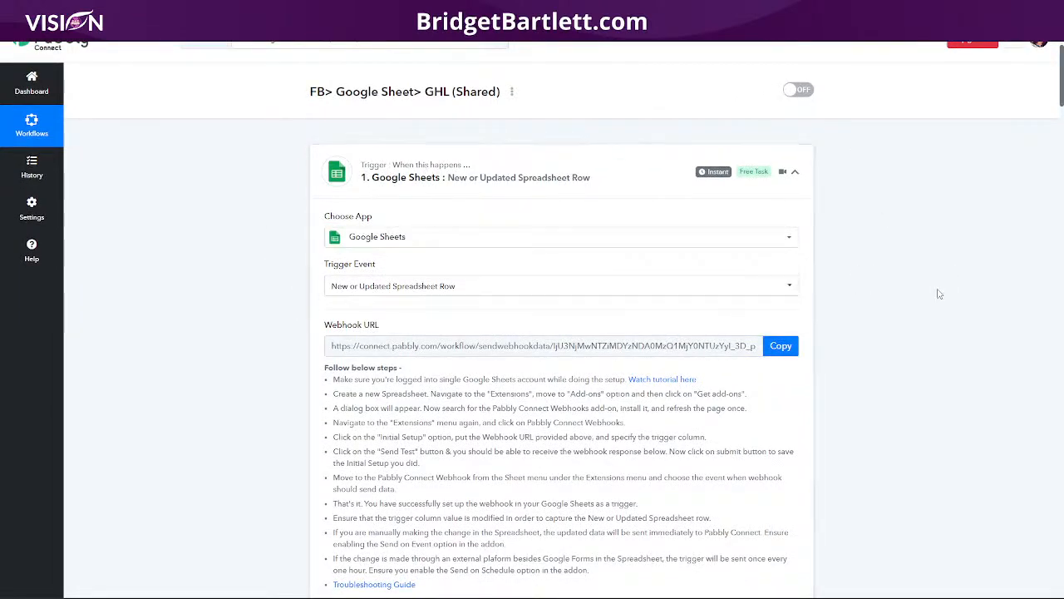
{"action": "scroll", "coordinate": [917, 284], "scroll_direction": "down", "scroll_amount": 1}
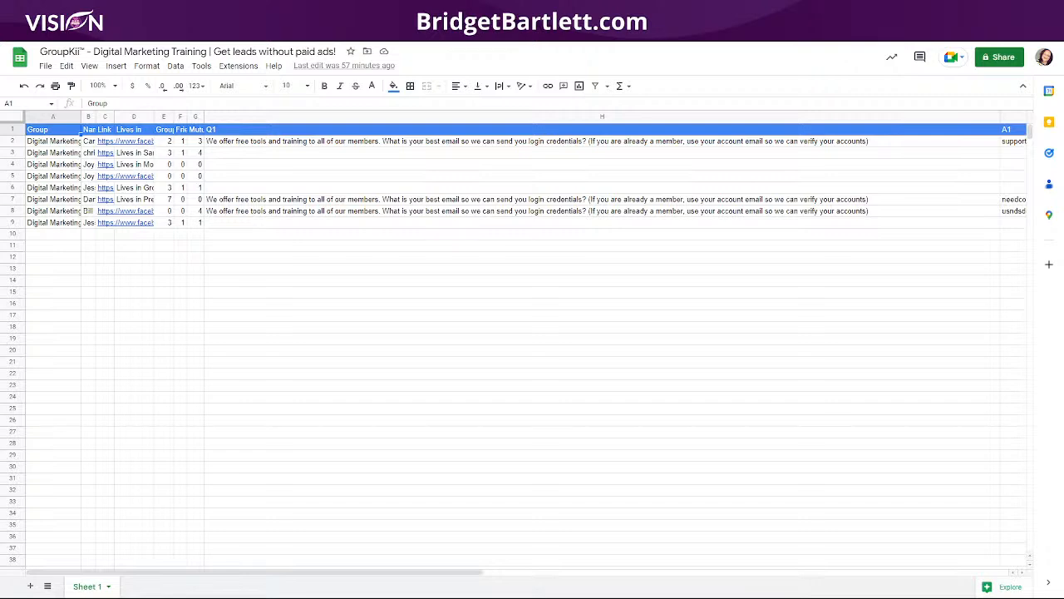
Step: Return to the Pabbly Connect workflow and copy the webhook URL of its Google Sheets trigger
{"action": "left_click", "coordinate": [555, 19]}
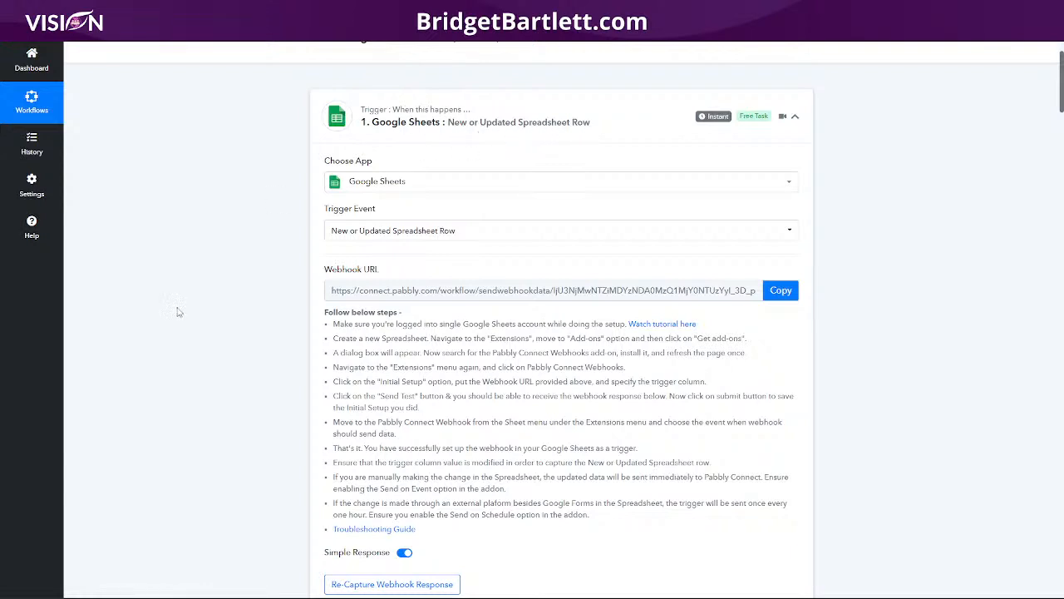
{"action": "scroll", "coordinate": [250, 274], "scroll_direction": "down", "scroll_amount": 1}
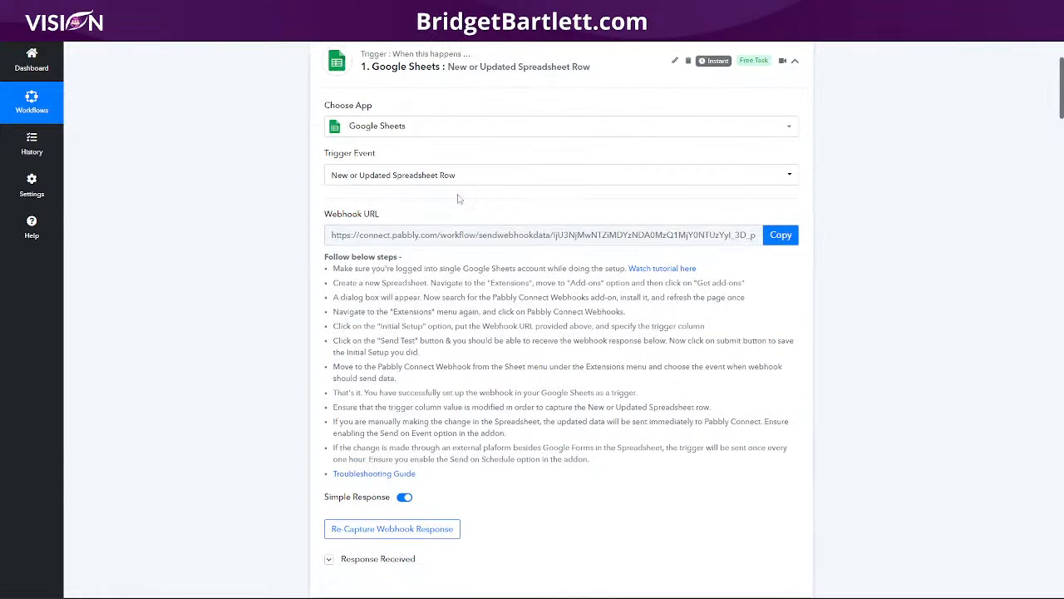
{"action": "left_click", "coordinate": [781, 235]}
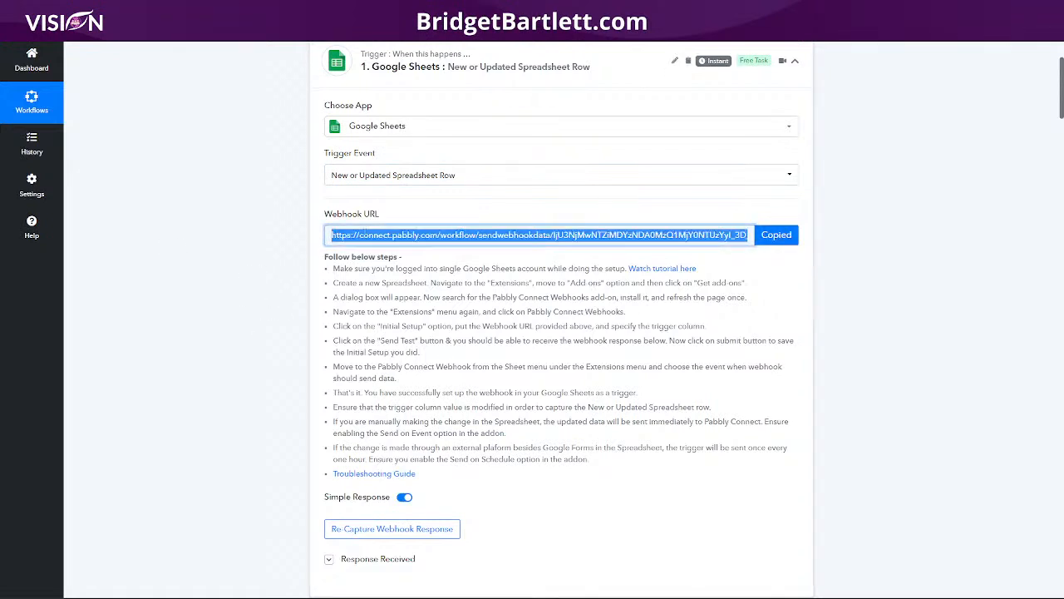
Step: Read the trigger's setup instructions about the Google Sheets account, creating a new spreadsheet and getting add-ons
{"action": "scroll", "coordinate": [320, 237], "scroll_direction": "down", "scroll_amount": 1}
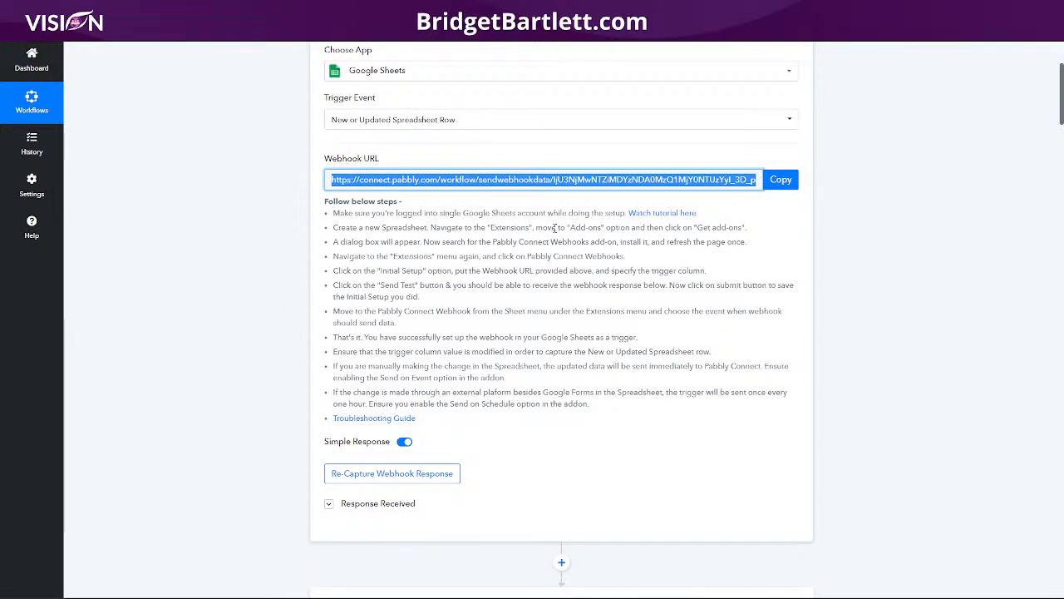
{"action": "left_click_drag", "start_coordinate": [336, 213], "coordinate": [615, 210]}
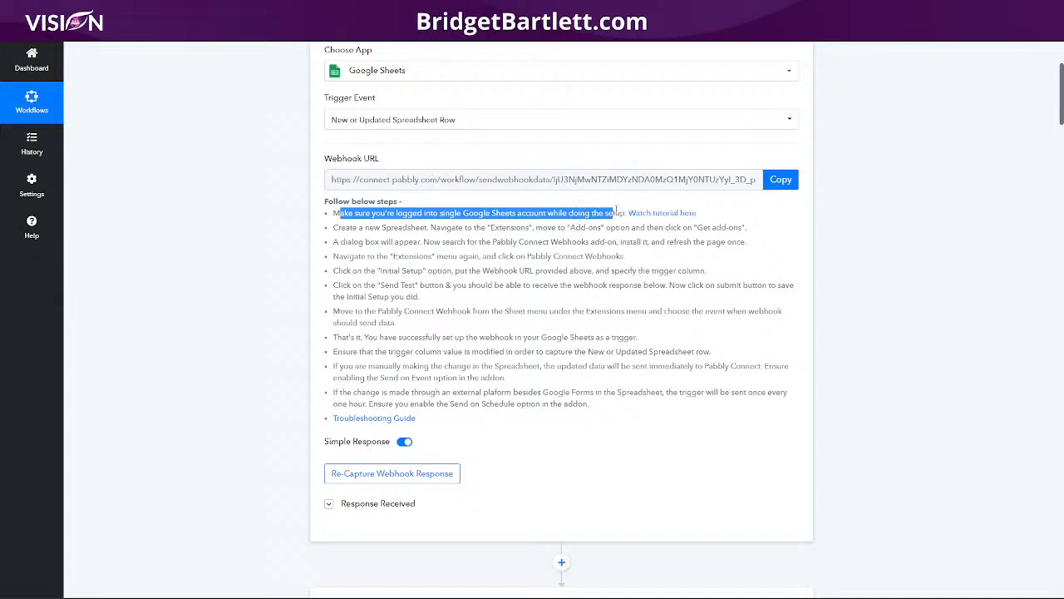
{"action": "left_click_drag", "start_coordinate": [333, 229], "coordinate": [460, 235]}
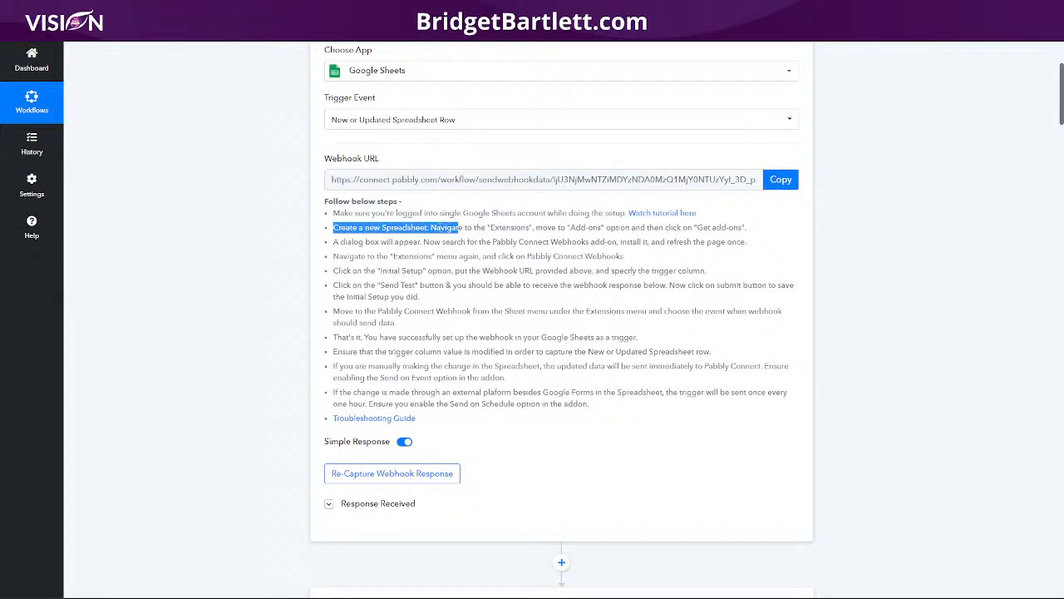
{"action": "left_click", "coordinate": [429, 227]}
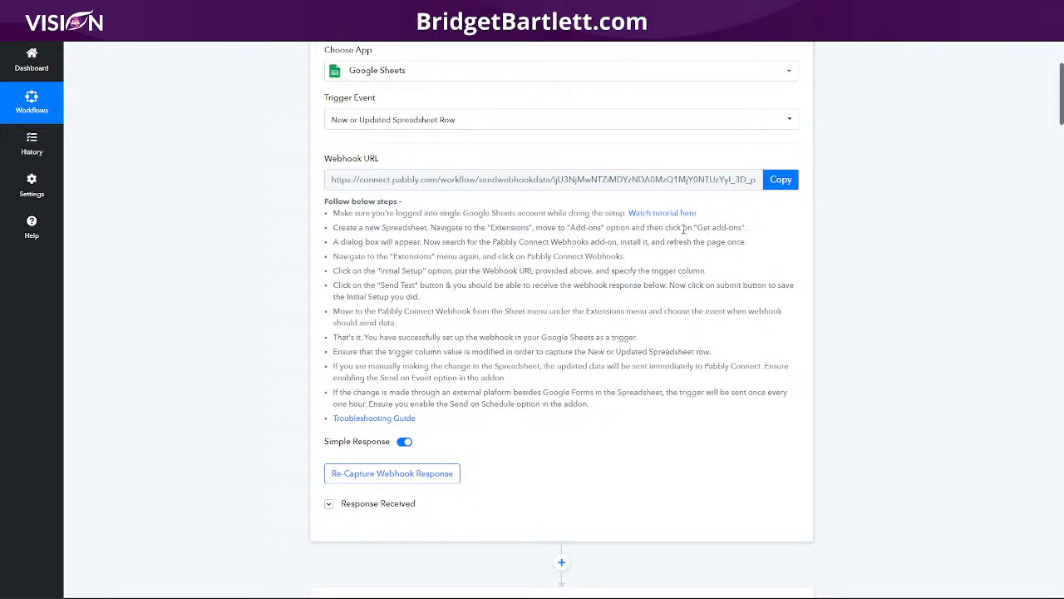
Step: In the member spreadsheet, check where add-ons are obtained and open the Initial Setup of Pabbly Connect Webhooks
{"action": "left_click", "coordinate": [357, 10]}
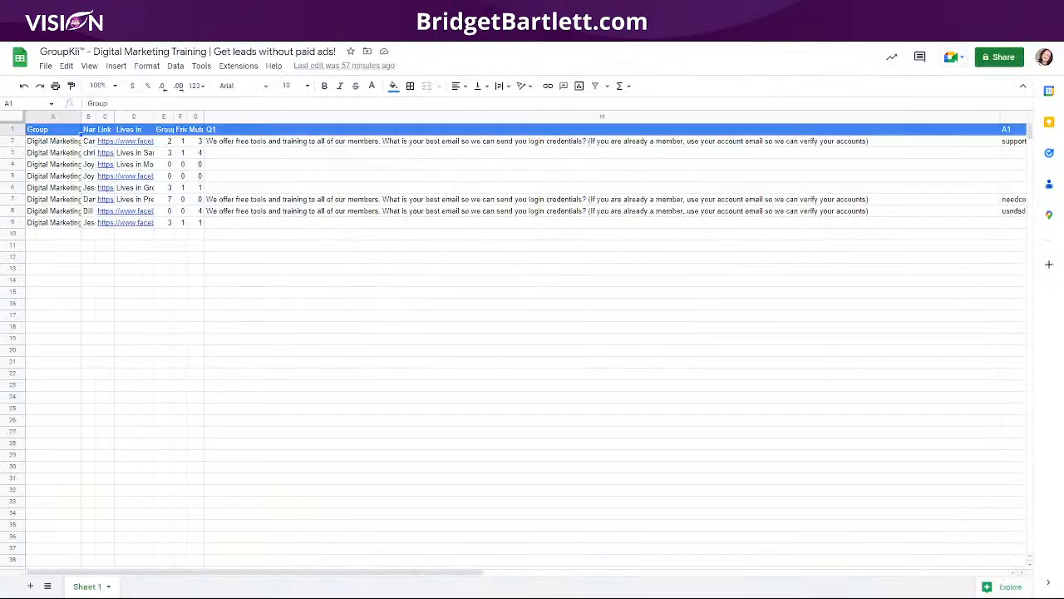
{"action": "left_click", "coordinate": [234, 69]}
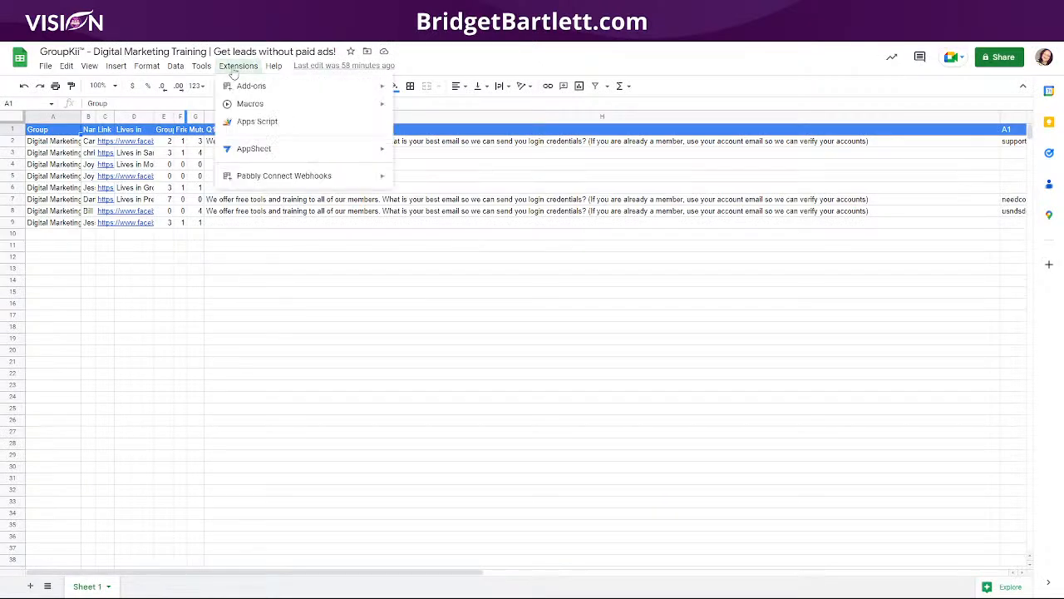
{"action": "mouse_move", "coordinate": [242, 90]}
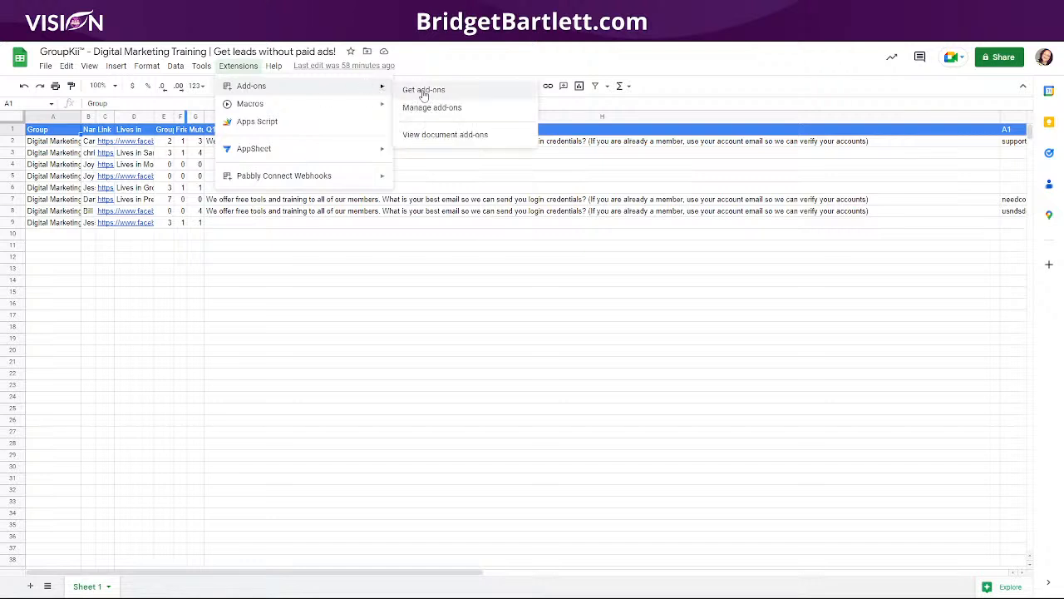
{"action": "mouse_move", "coordinate": [275, 182]}
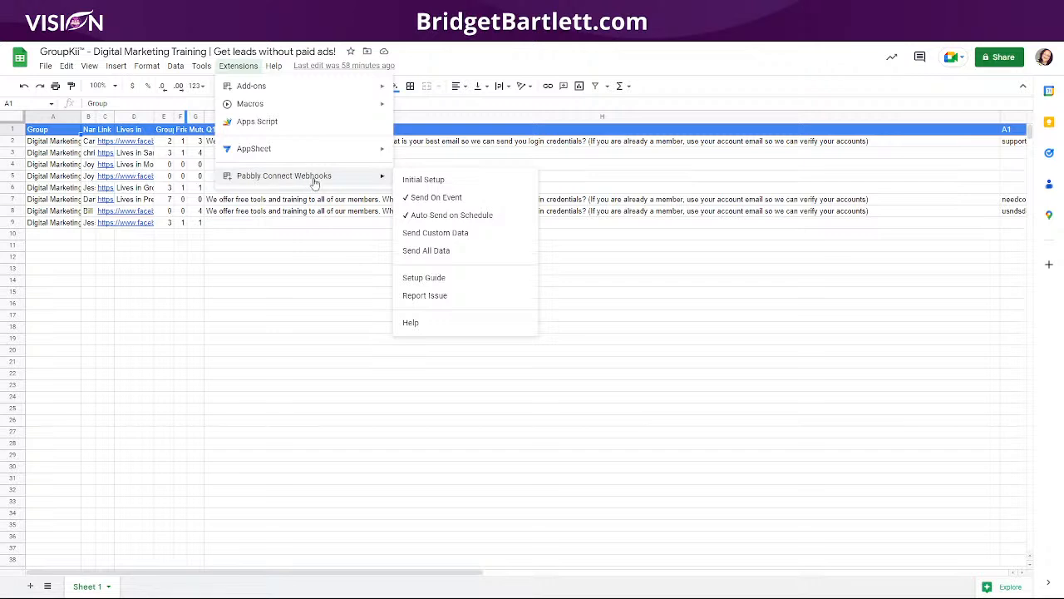
{"action": "left_click", "coordinate": [428, 179]}
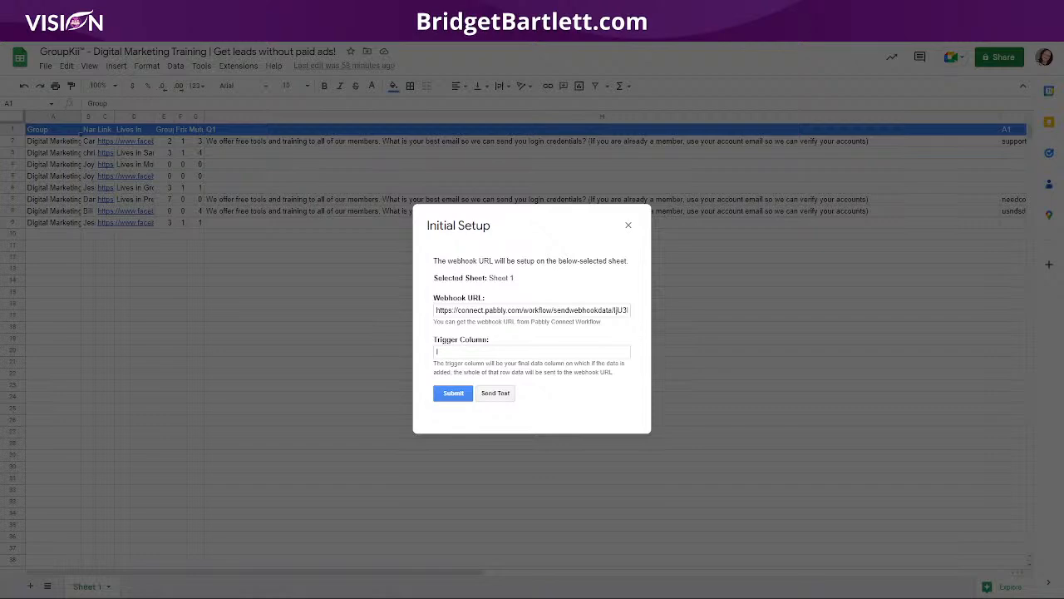
Step: Check the webhook instructions in the Pabbly Connect workflow, and close the spreadsheet's Initial Setup dialog without submitting
{"action": "left_click", "coordinate": [547, 15]}
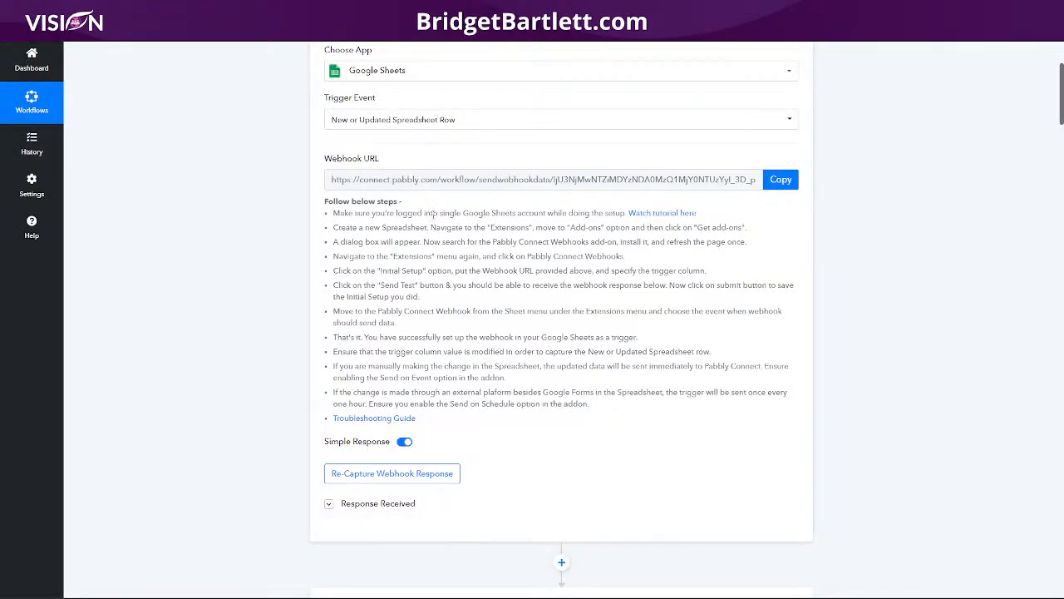
{"action": "left_click", "coordinate": [449, 15]}
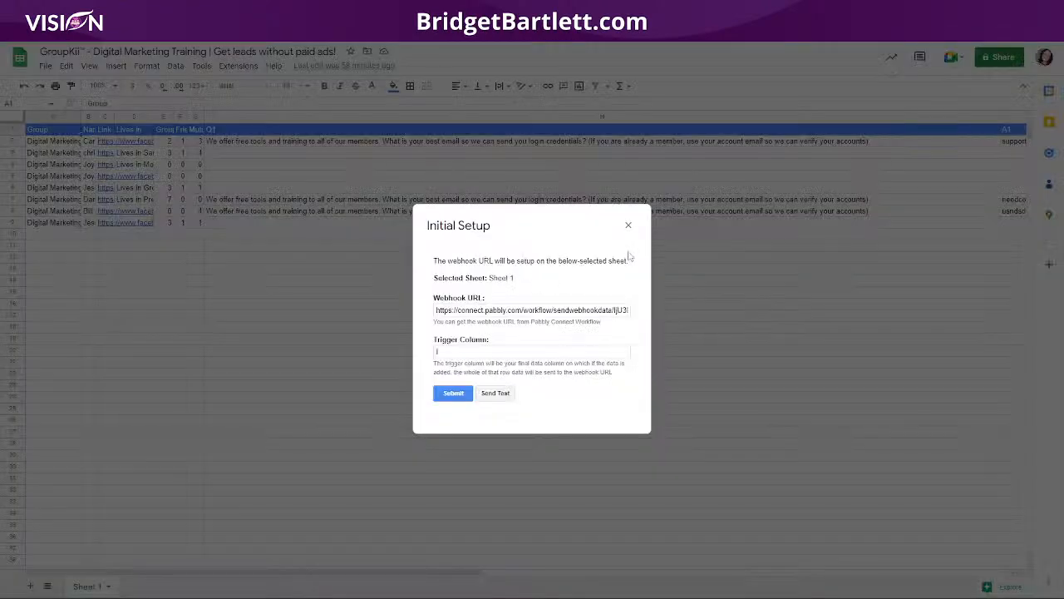
{"action": "left_click", "coordinate": [628, 225]}
Step: Compare the workflow's instructions with the spreadsheet's Pabbly Connect Webhooks options Send On Event and Auto Send on Schedule
{"action": "left_click", "coordinate": [237, 66]}
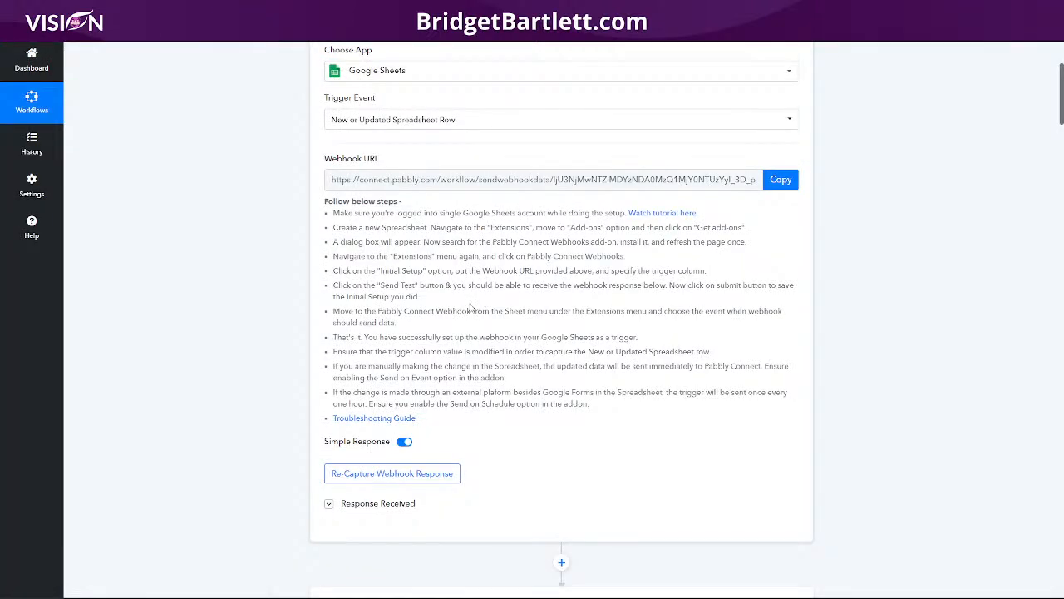
{"action": "scroll", "coordinate": [401, 294], "scroll_direction": "up", "scroll_amount": 2}
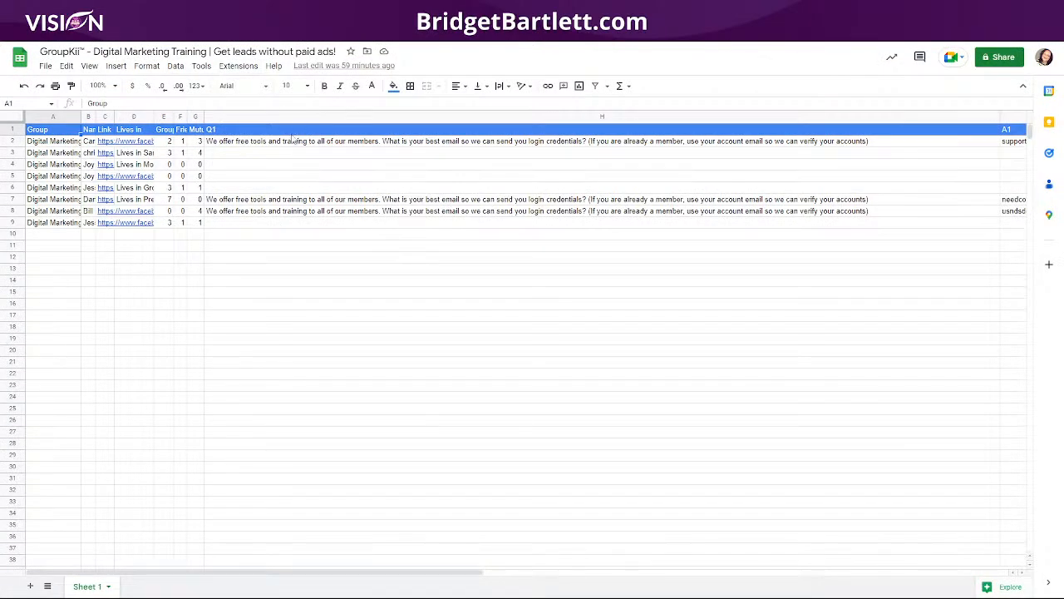
{"action": "left_click", "coordinate": [239, 66]}
{"action": "mouse_move", "coordinate": [347, 177]}
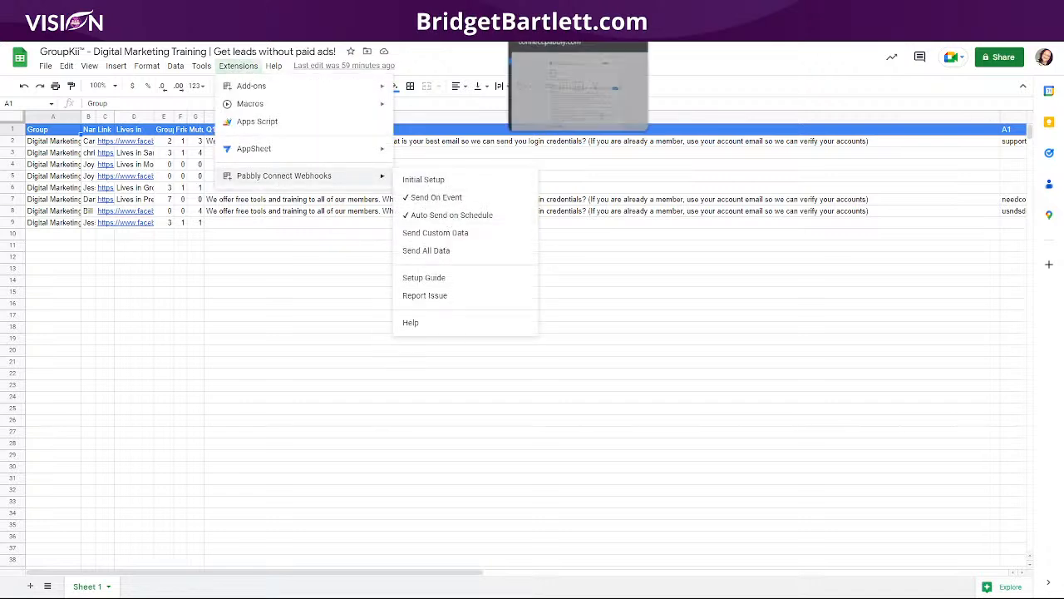
Step: Review the workflow's LeadConnector action in Pabbly Connect, including its available action events and the name and email mapping fields
{"action": "left_click", "coordinate": [544, 11]}
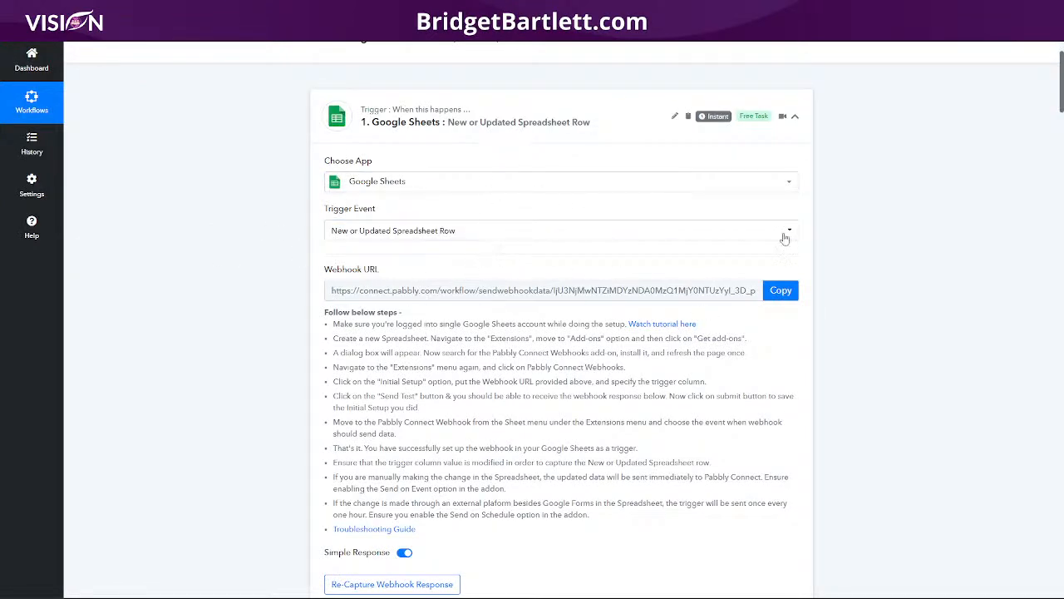
{"action": "scroll", "coordinate": [624, 377], "scroll_direction": "down", "scroll_amount": 3}
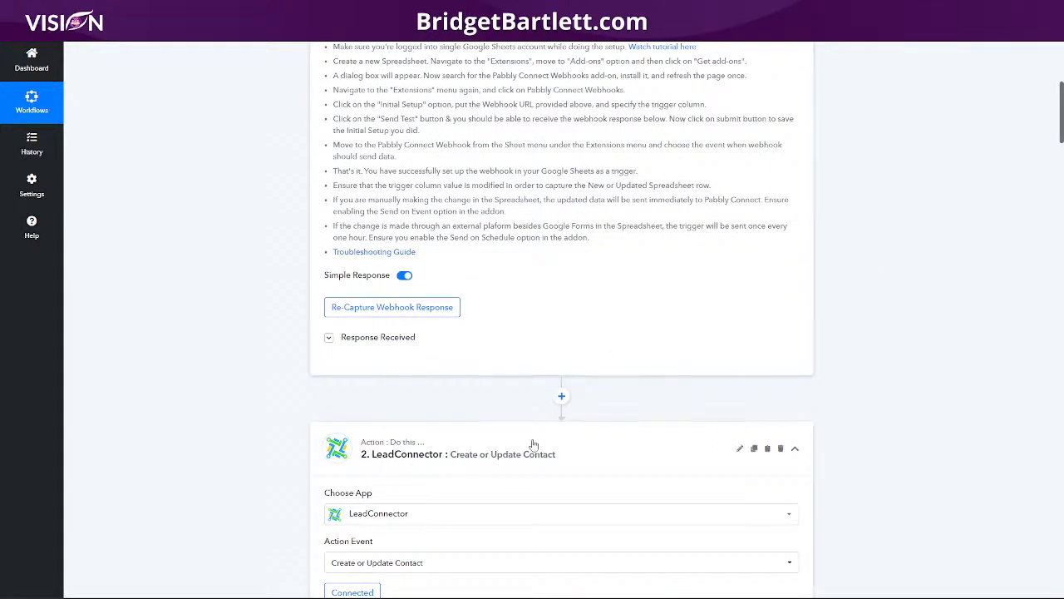
{"action": "scroll", "coordinate": [410, 463], "scroll_direction": "down", "scroll_amount": 1}
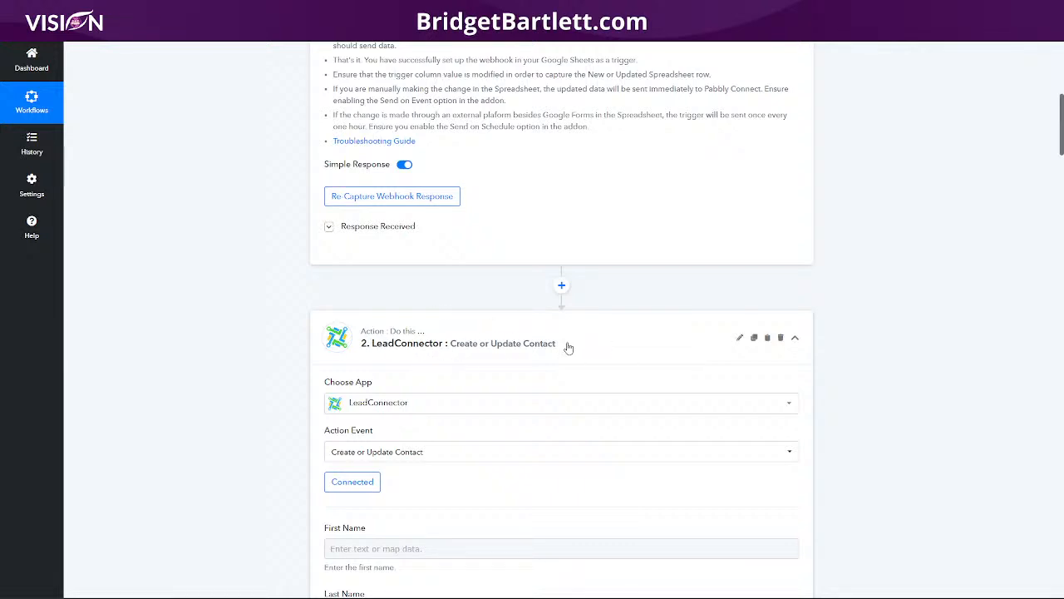
{"action": "scroll", "coordinate": [445, 345], "scroll_direction": "down", "scroll_amount": 1}
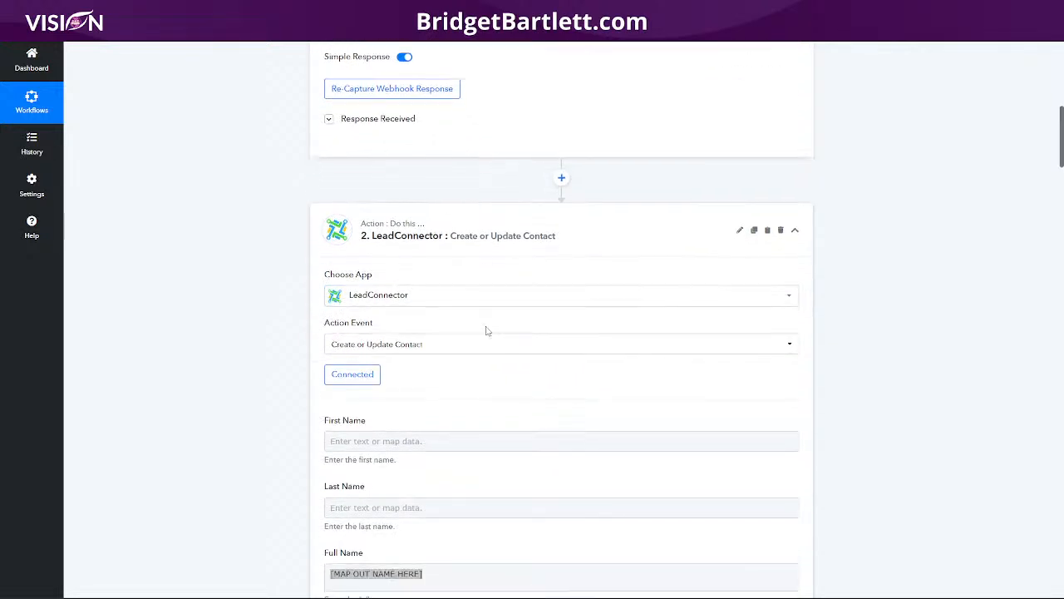
{"action": "left_click", "coordinate": [422, 345]}
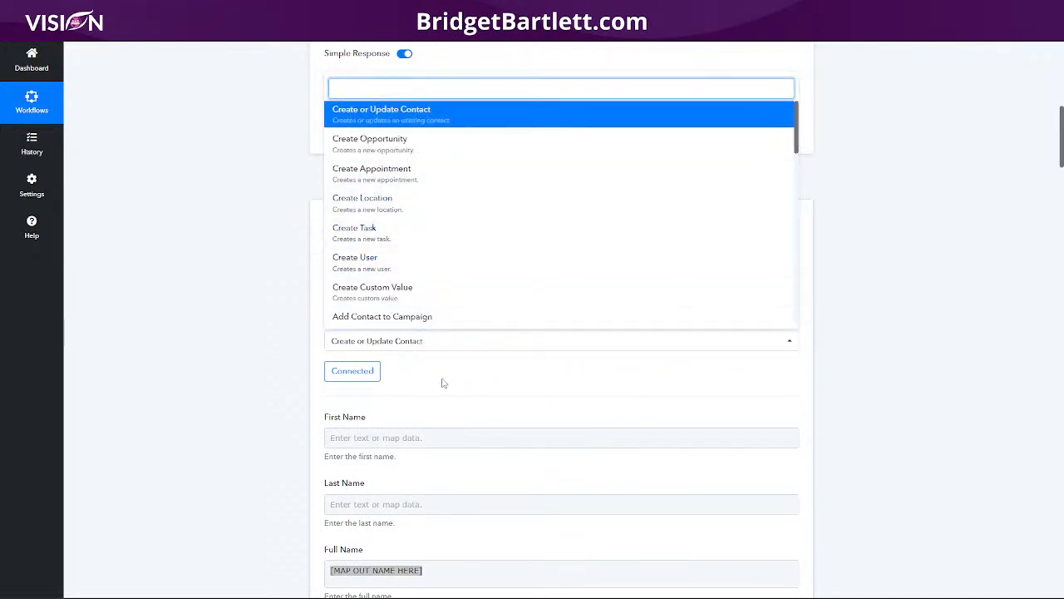
{"action": "left_click", "coordinate": [443, 384]}
{"action": "scroll", "coordinate": [574, 413], "scroll_direction": "down", "scroll_amount": 2}
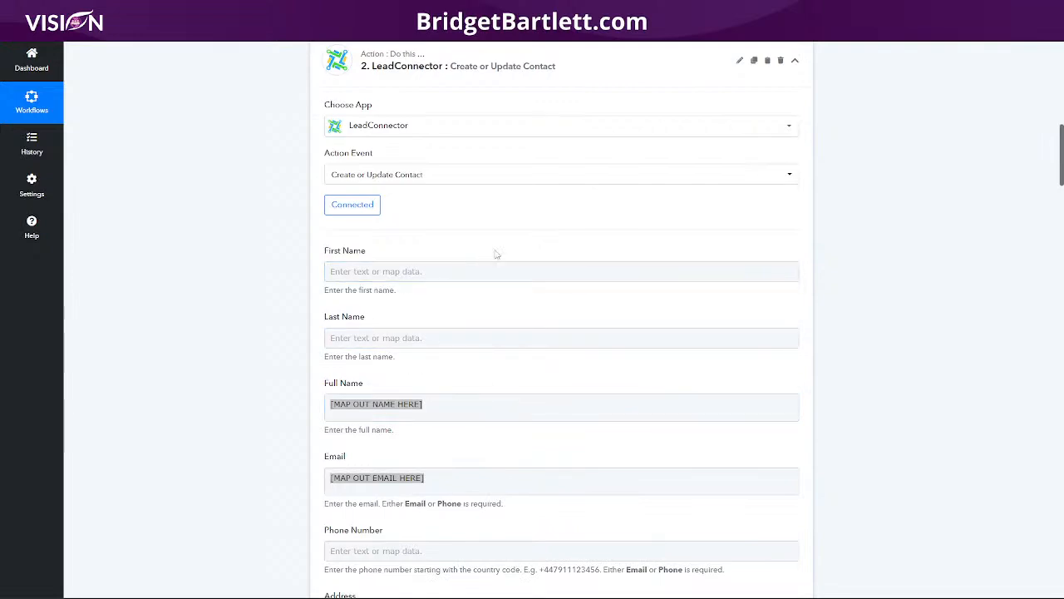
{"action": "scroll", "coordinate": [485, 294], "scroll_direction": "up", "scroll_amount": 3}
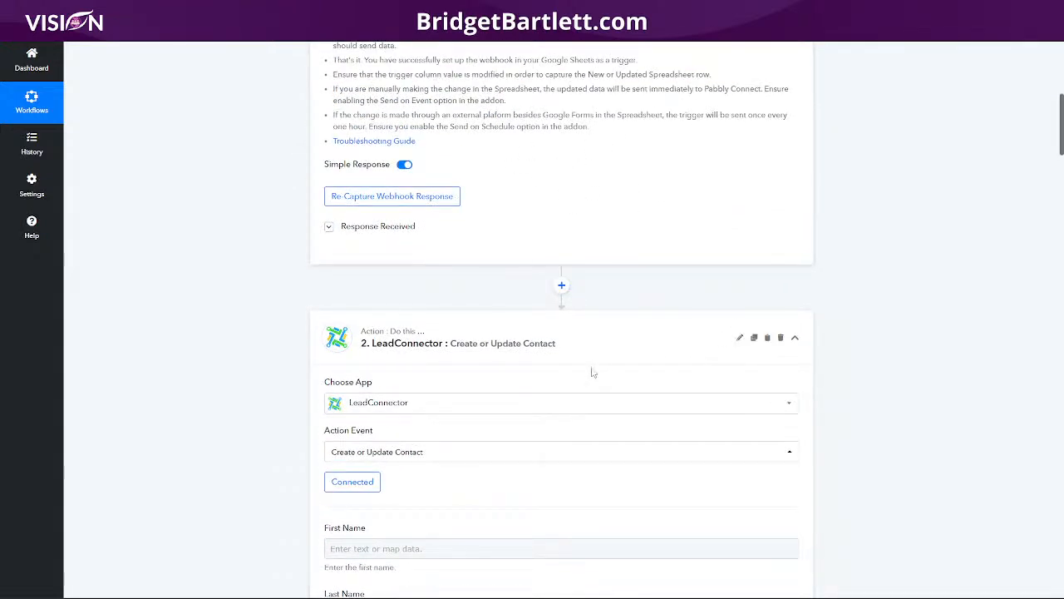
Step: Examine how the Full Name and Email fields of the LeadConnector action offer data mapping from the Google Sheets step
{"action": "scroll", "coordinate": [596, 370], "scroll_direction": "down", "scroll_amount": 3}
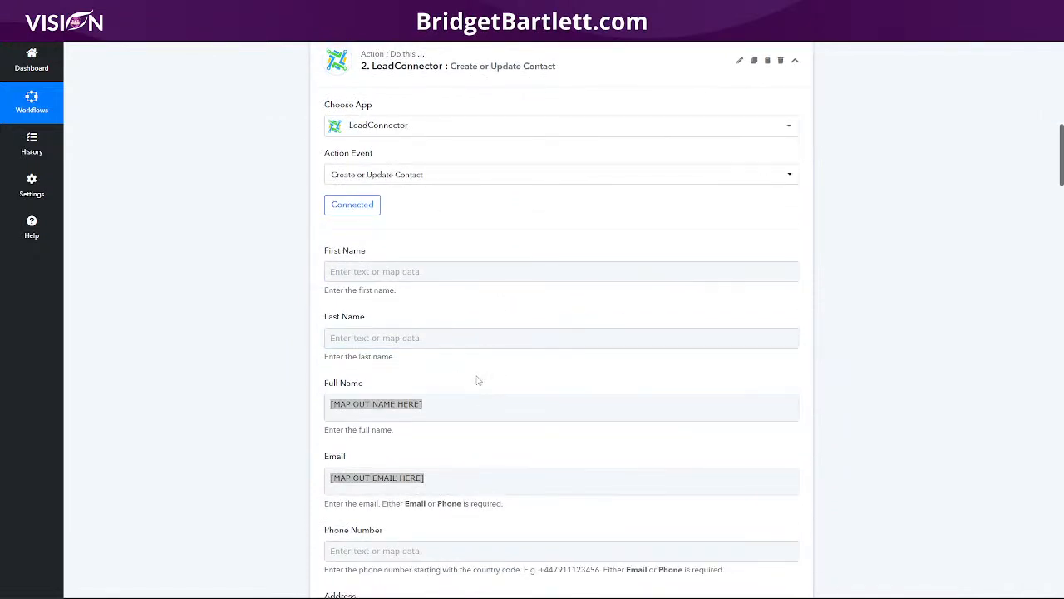
{"action": "left_click", "coordinate": [450, 416]}
{"action": "left_click", "coordinate": [416, 414]}
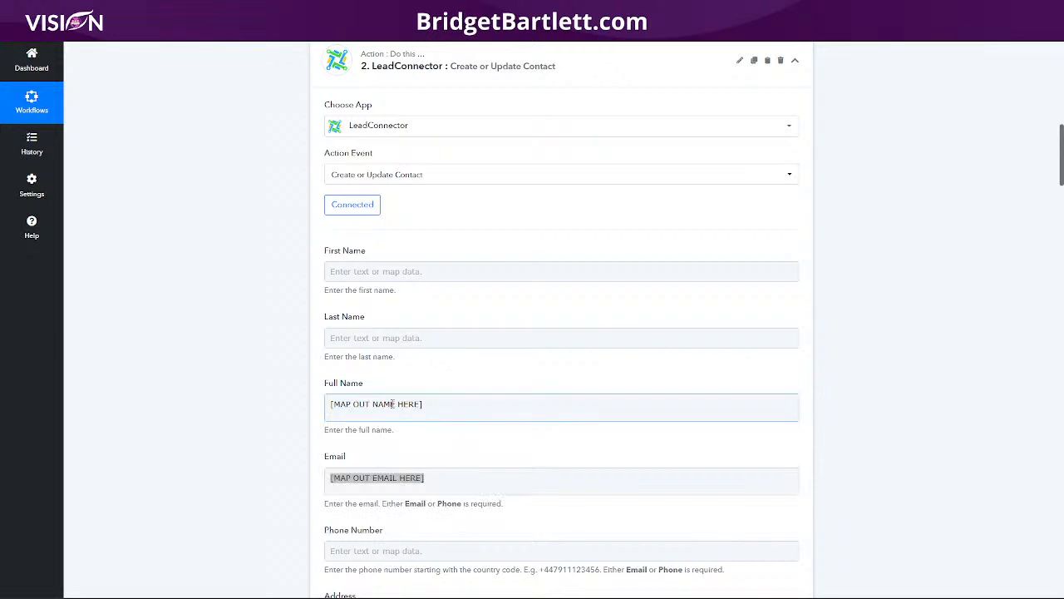
{"action": "scroll", "coordinate": [534, 369], "scroll_direction": "down", "scroll_amount": 2}
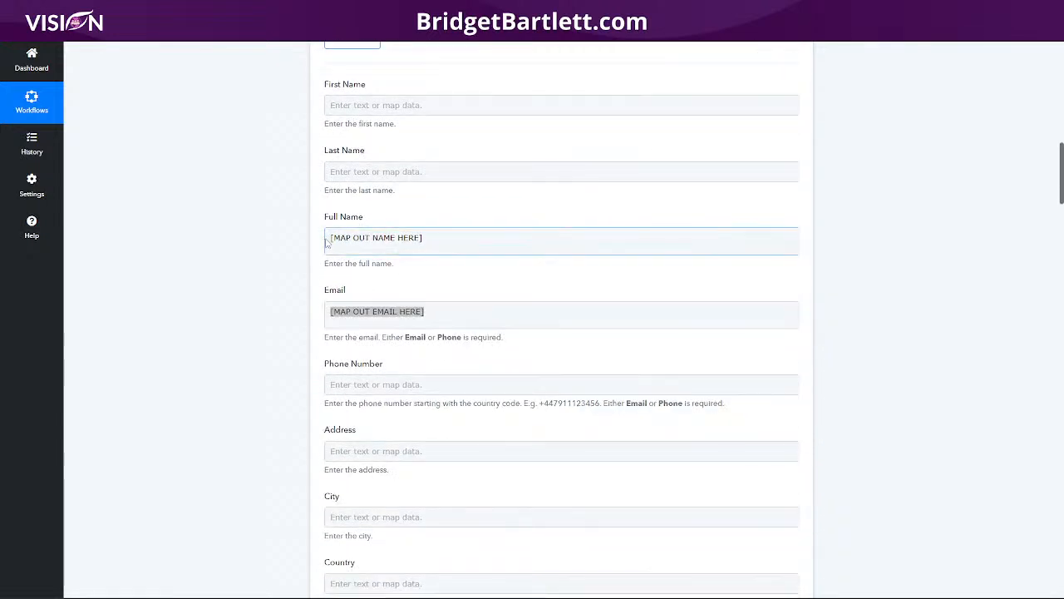
{"action": "left_click", "coordinate": [440, 238]}
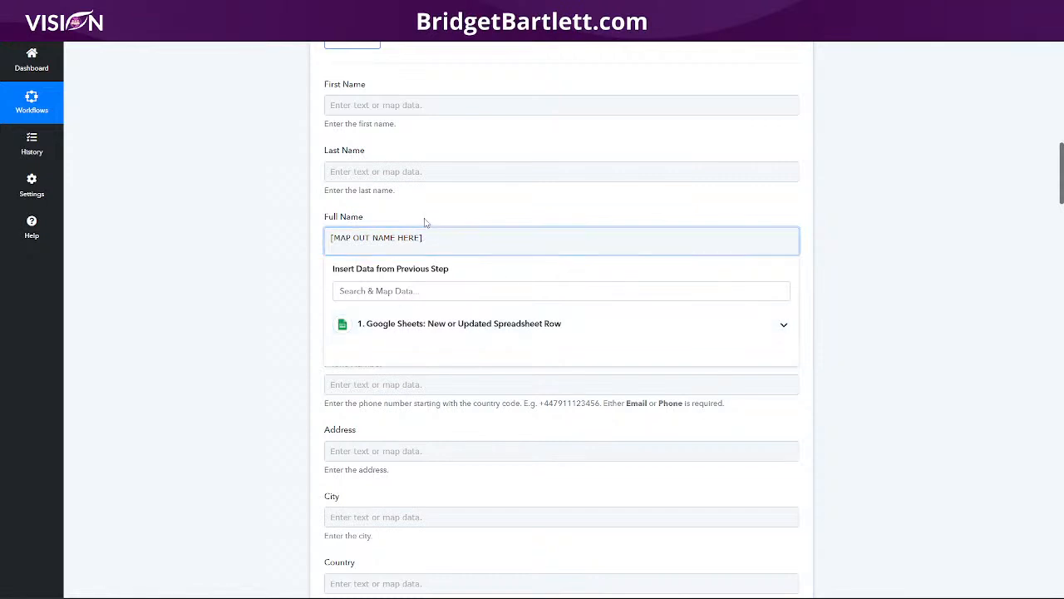
{"action": "left_click", "coordinate": [505, 200]}
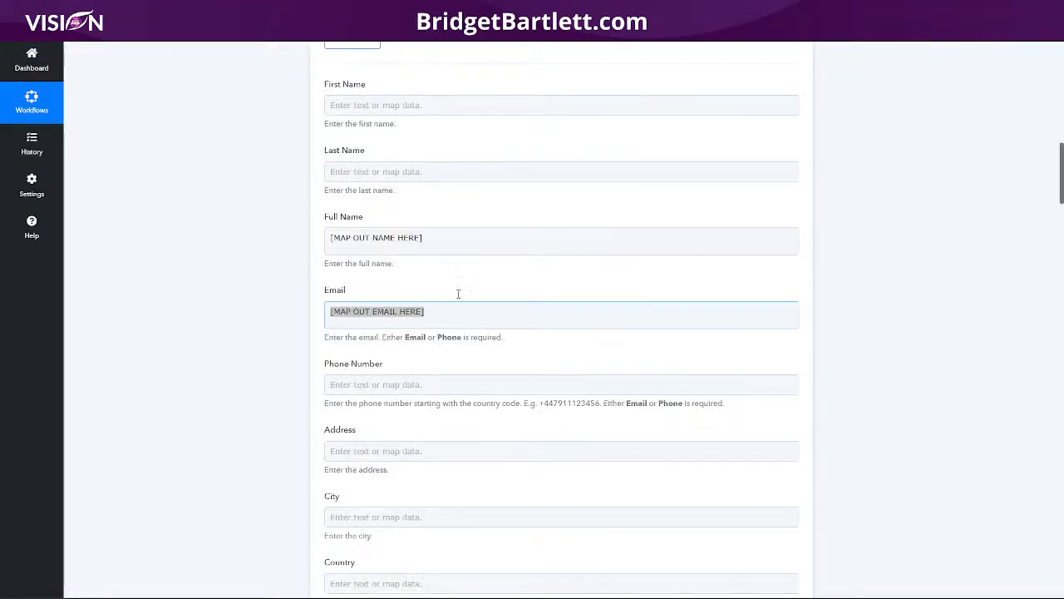
{"action": "left_click", "coordinate": [456, 234]}
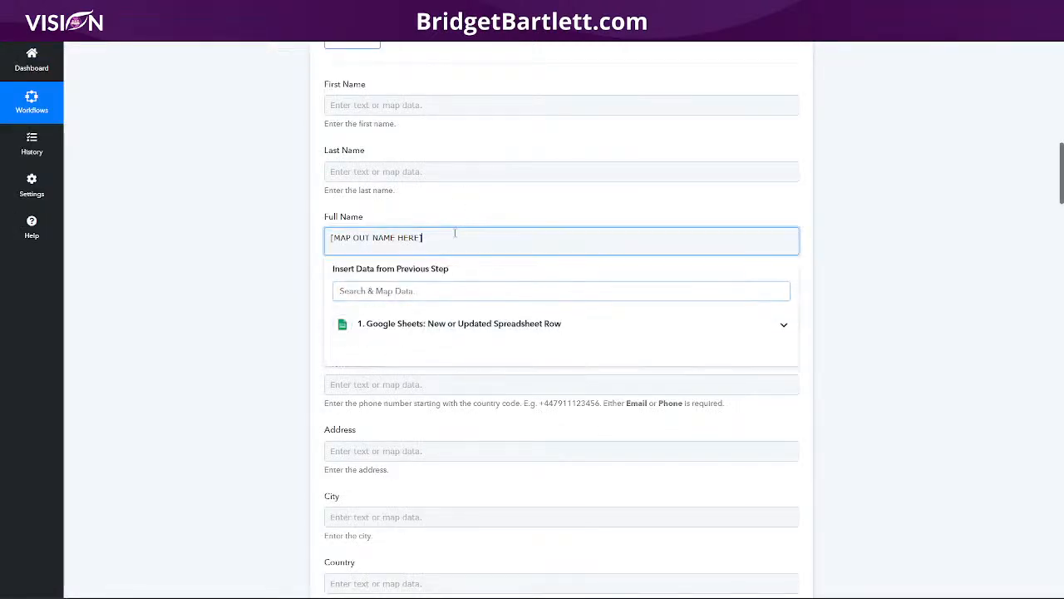
{"action": "left_click", "coordinate": [483, 214]}
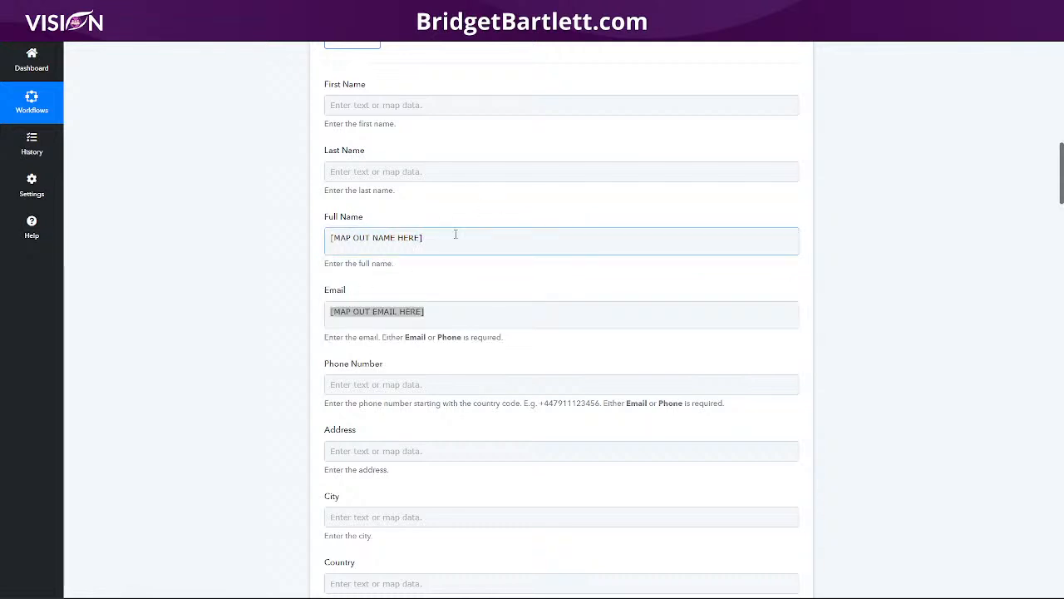
{"action": "left_click", "coordinate": [420, 308]}
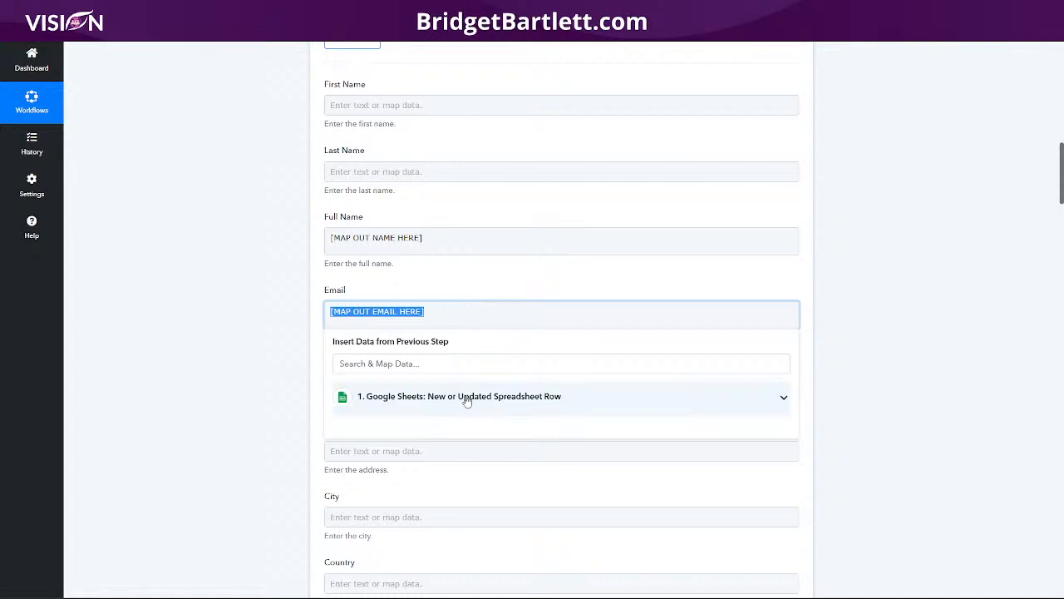
{"action": "left_click", "coordinate": [505, 283]}
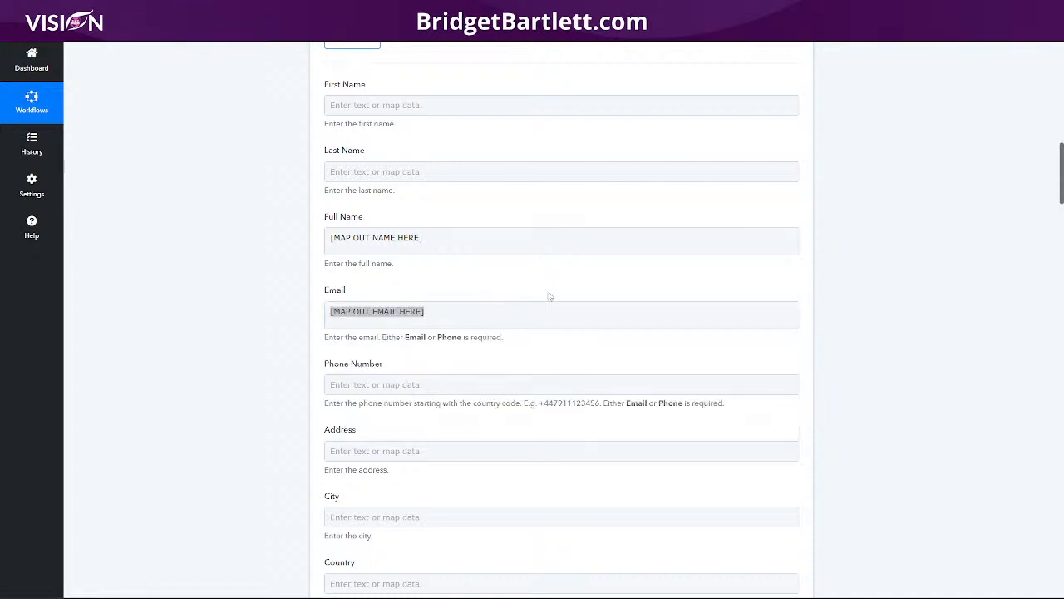
Step: Set the LeadConnector action's Tags field to "facebook group" in double quotes, removing the extra example tag "newtag"
{"action": "scroll", "coordinate": [547, 296], "scroll_direction": "down", "scroll_amount": 2}
{"action": "scroll", "coordinate": [511, 348], "scroll_direction": "down", "scroll_amount": 4}
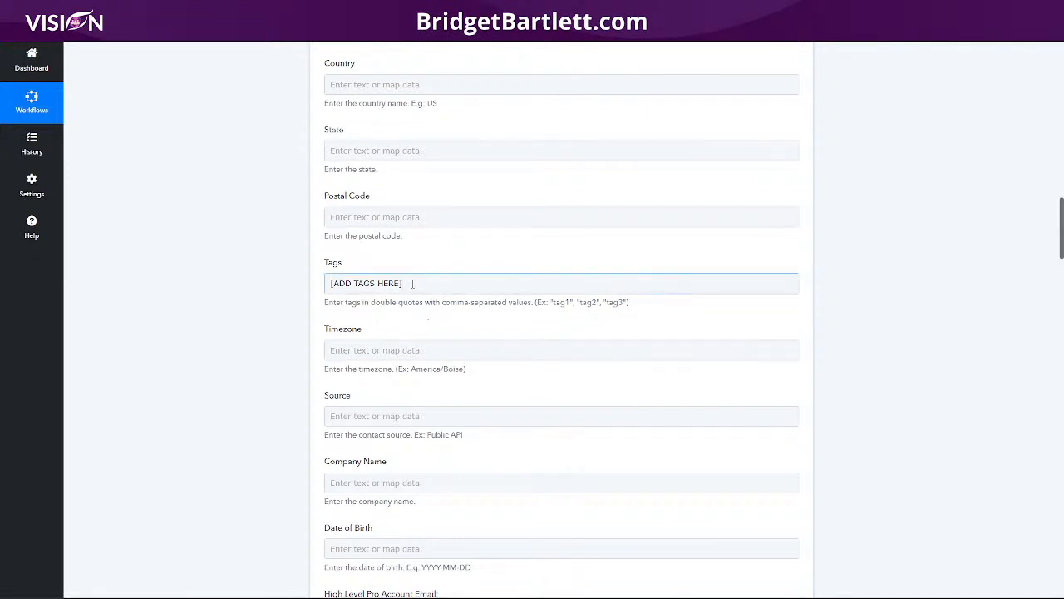
{"action": "left_click", "coordinate": [441, 282]}
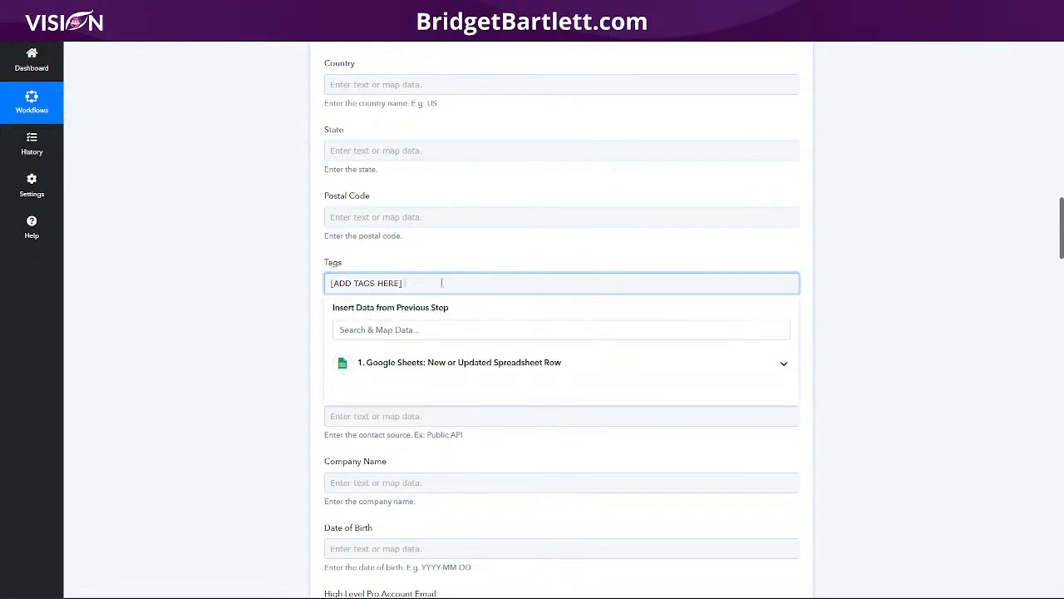
{"action": "left_click_drag", "start_coordinate": [398, 283], "coordinate": [324, 289]}
{"action": "key", "text": "BackSpace"}
{"action": "type", "text": "t"}
{"action": "left_click_drag", "start_coordinate": [439, 283], "coordinate": [399, 284]}
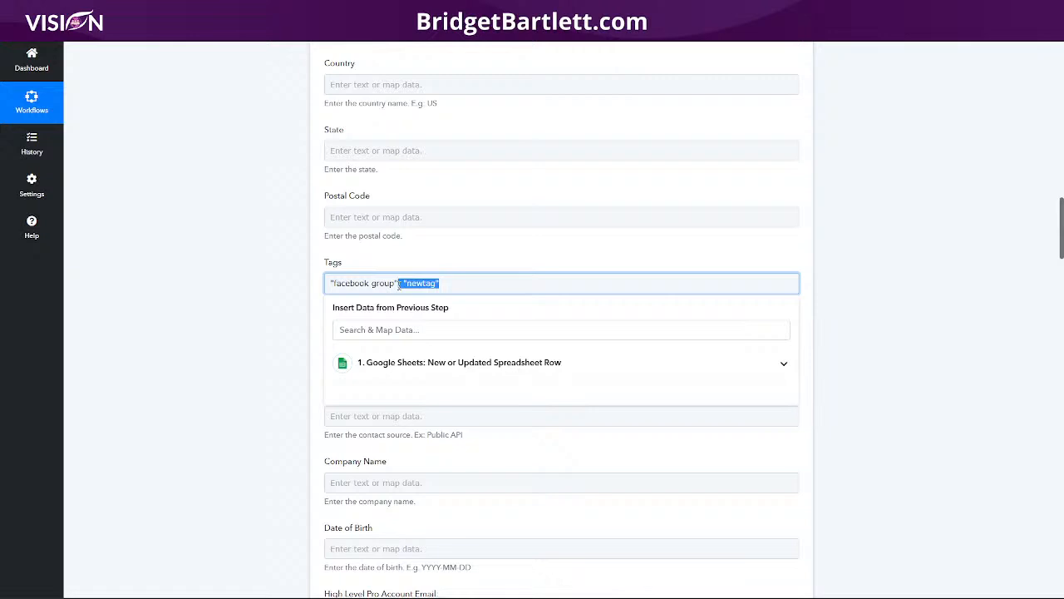
{"action": "key", "text": "BackSpace"}
{"action": "left_click", "coordinate": [410, 249]}
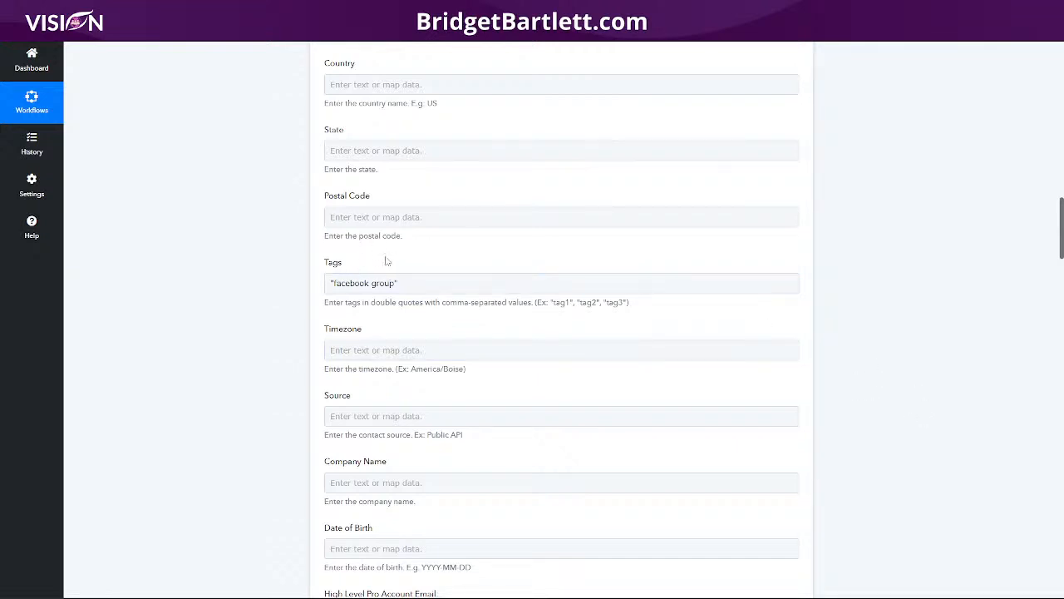
Step: Check the Email and Facebook URL mapping fields of the LeadConnector action, and save the action with a test request
{"action": "scroll", "coordinate": [439, 264], "scroll_direction": "up", "scroll_amount": 5}
{"action": "triple_click", "coordinate": [419, 146]}
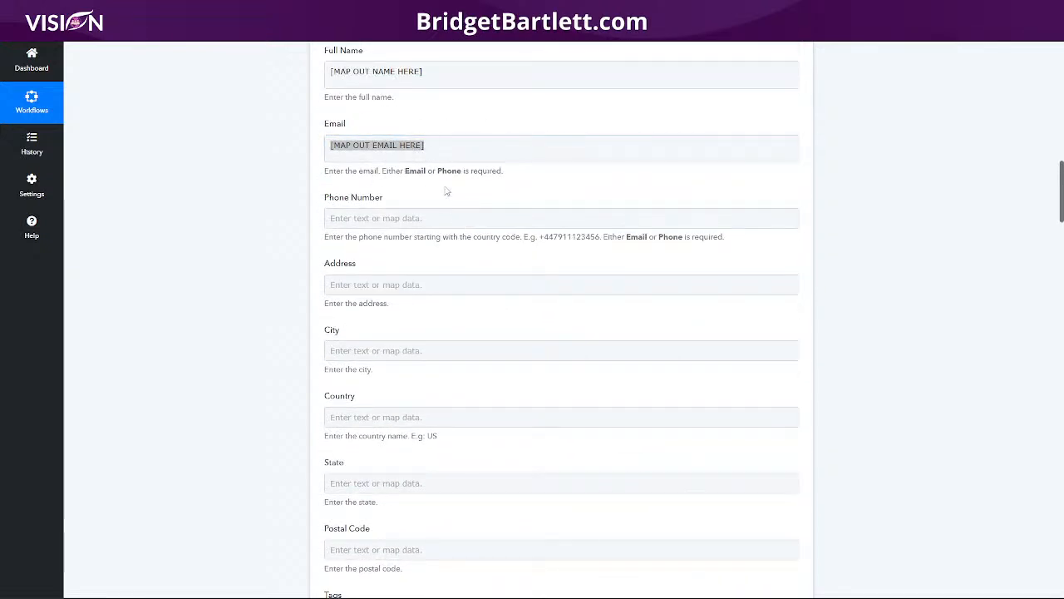
{"action": "scroll", "coordinate": [485, 323], "scroll_direction": "down", "scroll_amount": 5}
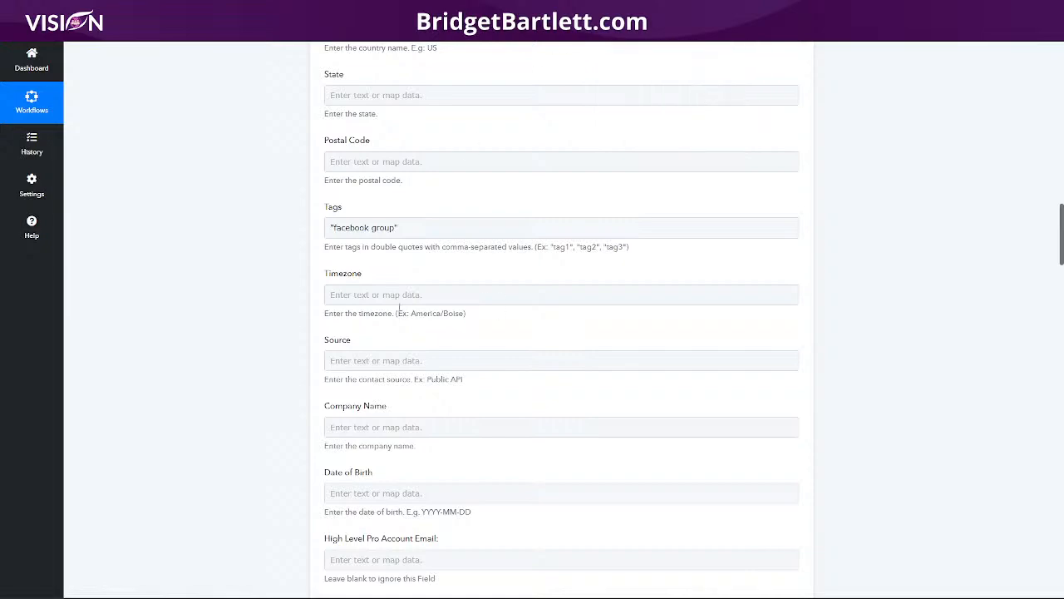
{"action": "scroll", "coordinate": [591, 419], "scroll_direction": "down", "scroll_amount": 3}
{"action": "scroll", "coordinate": [591, 418], "scroll_direction": "down", "scroll_amount": 6}
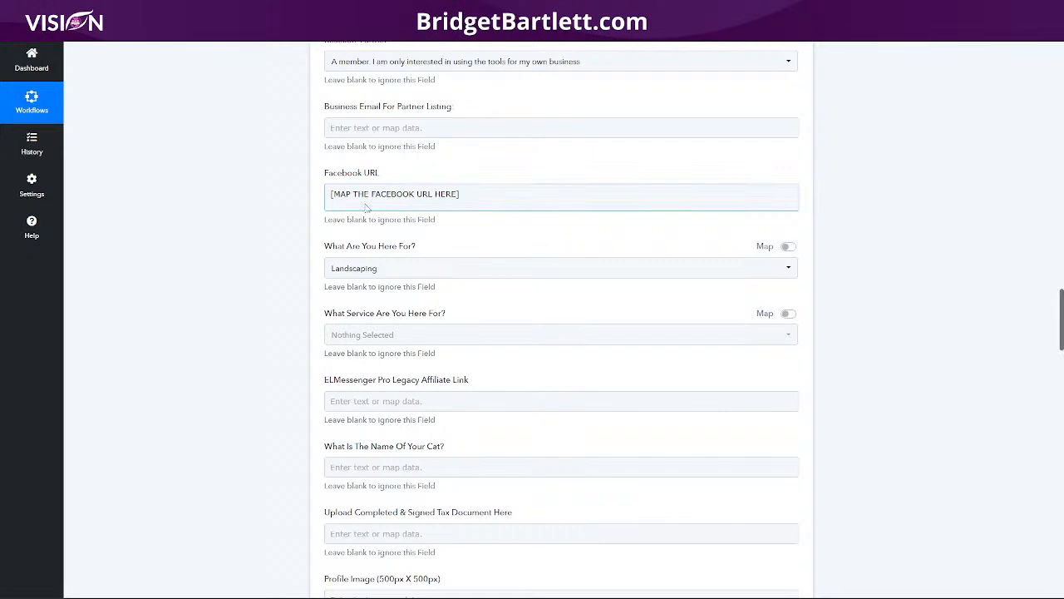
{"action": "scroll", "coordinate": [535, 307], "scroll_direction": "down", "scroll_amount": 11}
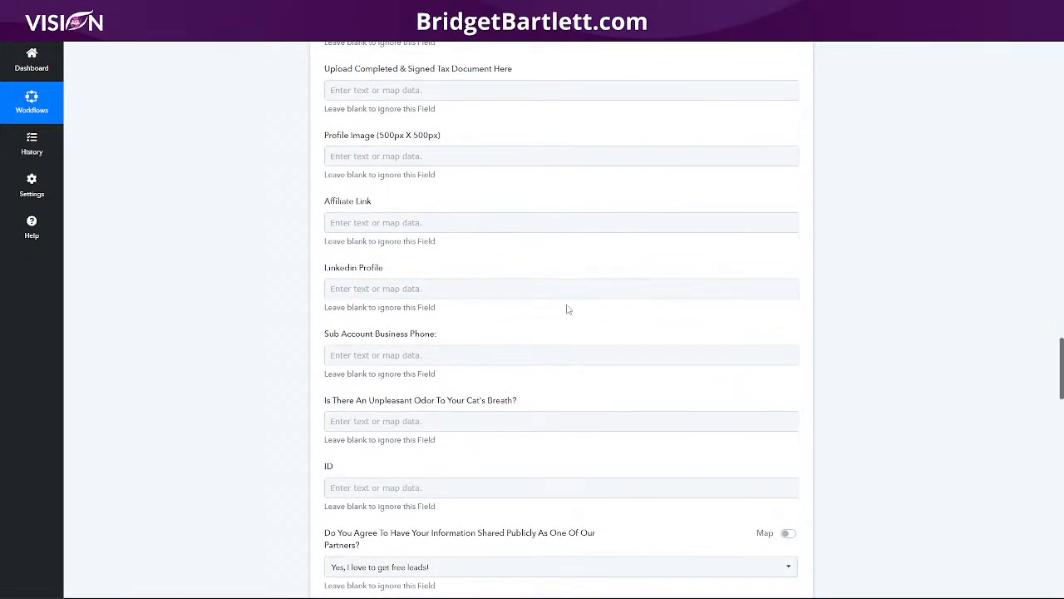
{"action": "scroll", "coordinate": [521, 318], "scroll_direction": "down", "scroll_amount": 15}
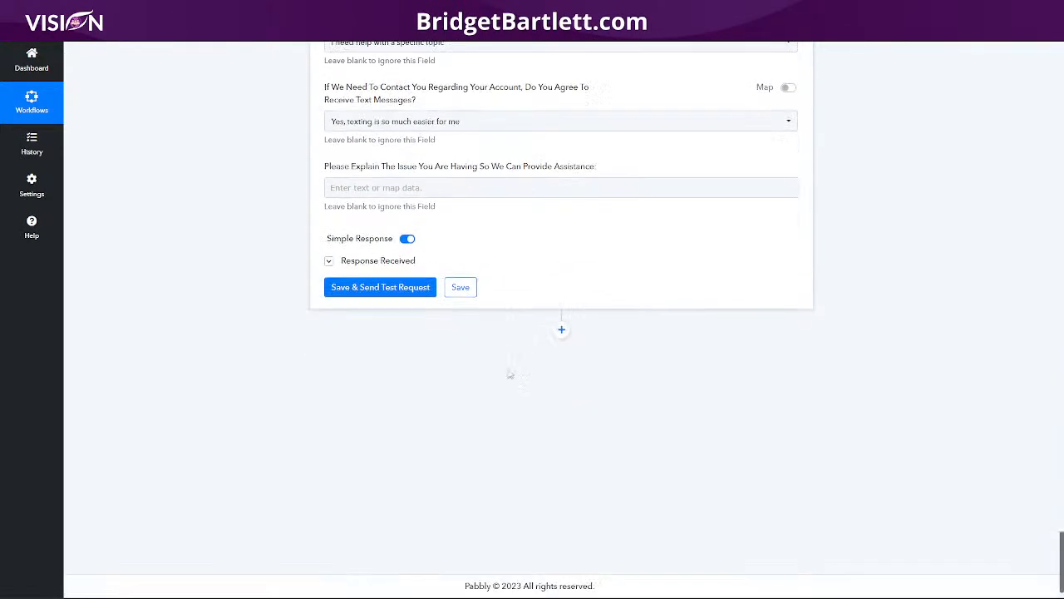
{"action": "left_click", "coordinate": [394, 288]}
{"action": "left_click", "coordinate": [467, 287]}
Step: Switch from Pabbly Connect to the member spreadsheet in Google Sheets and look at its available extensions
{"action": "scroll", "coordinate": [860, 286], "scroll_direction": "up", "scroll_amount": 20}
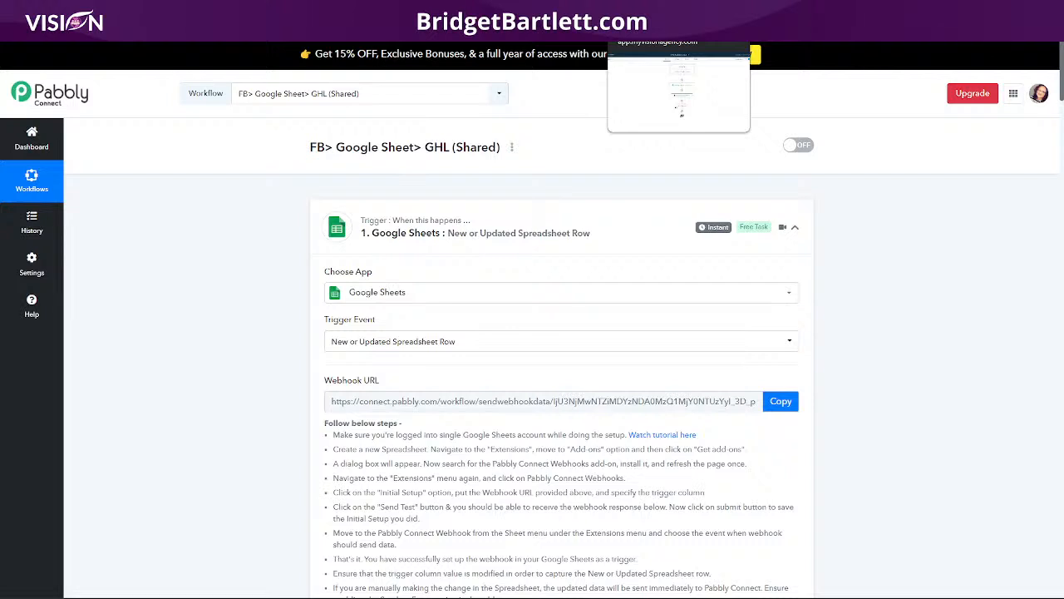
{"action": "left_click", "coordinate": [238, 10]}
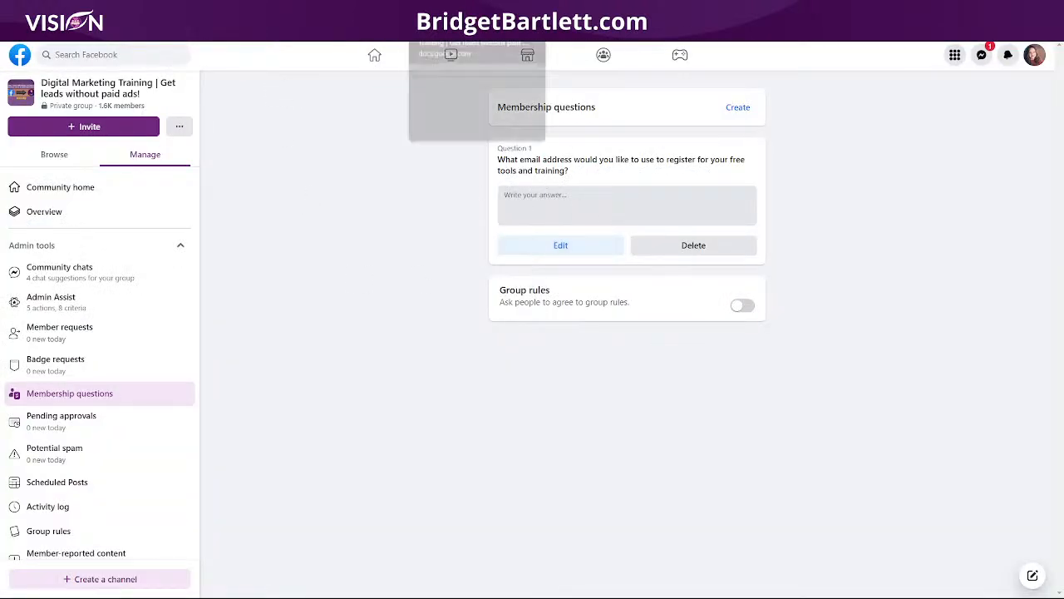
{"action": "left_click", "coordinate": [394, 12]}
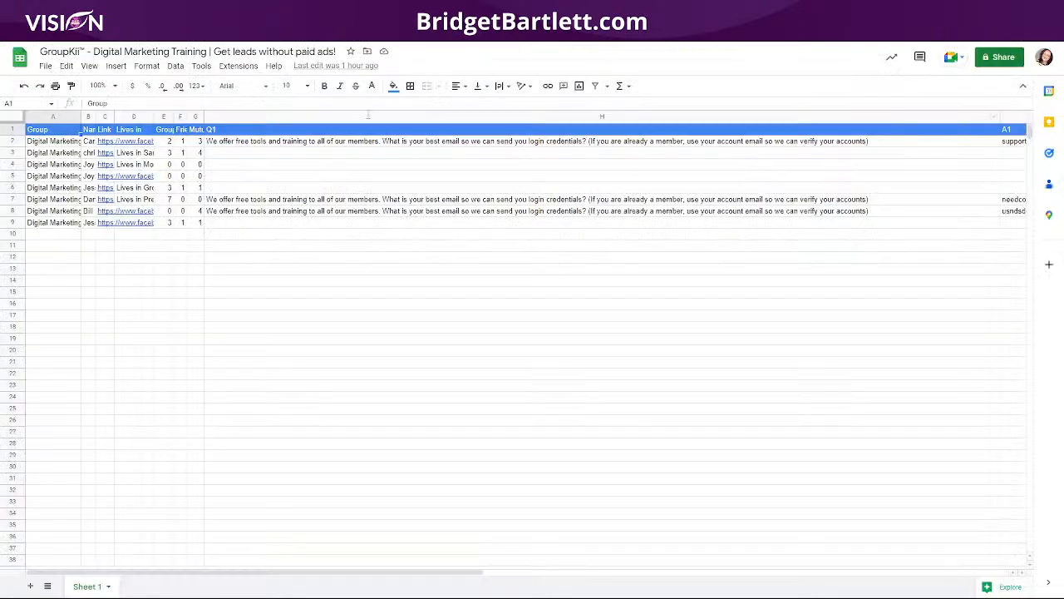
{"action": "left_click", "coordinate": [239, 65]}
{"action": "mouse_move", "coordinate": [281, 183]}
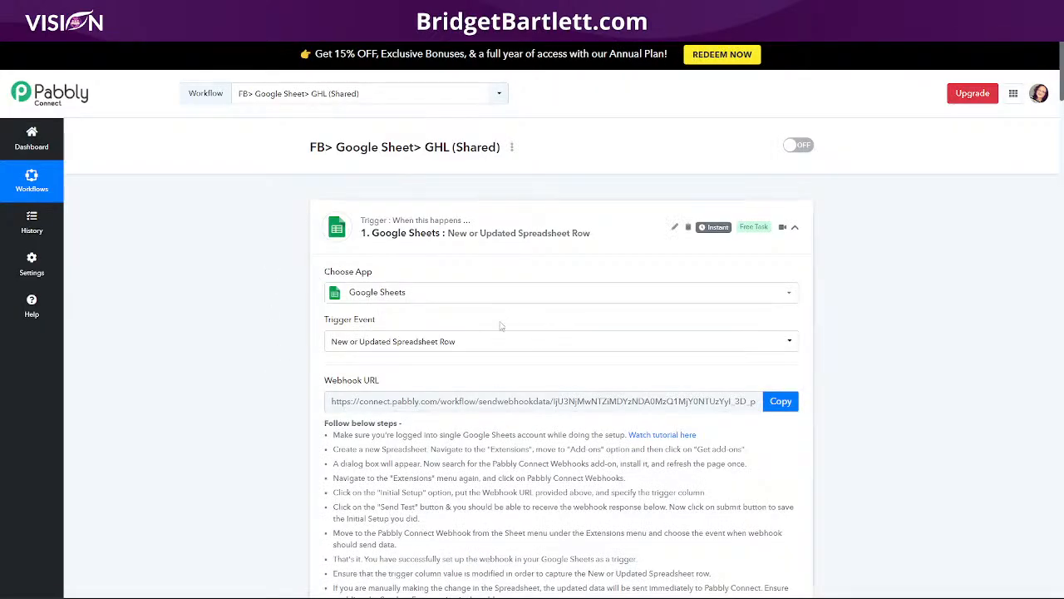
Step: Return to the Pabbly Connect workflow and review the Full Name and Email mapping fields of the LeadConnector action
{"action": "scroll", "coordinate": [548, 349], "scroll_direction": "down", "scroll_amount": 6}
{"action": "scroll", "coordinate": [559, 386], "scroll_direction": "down", "scroll_amount": 5}
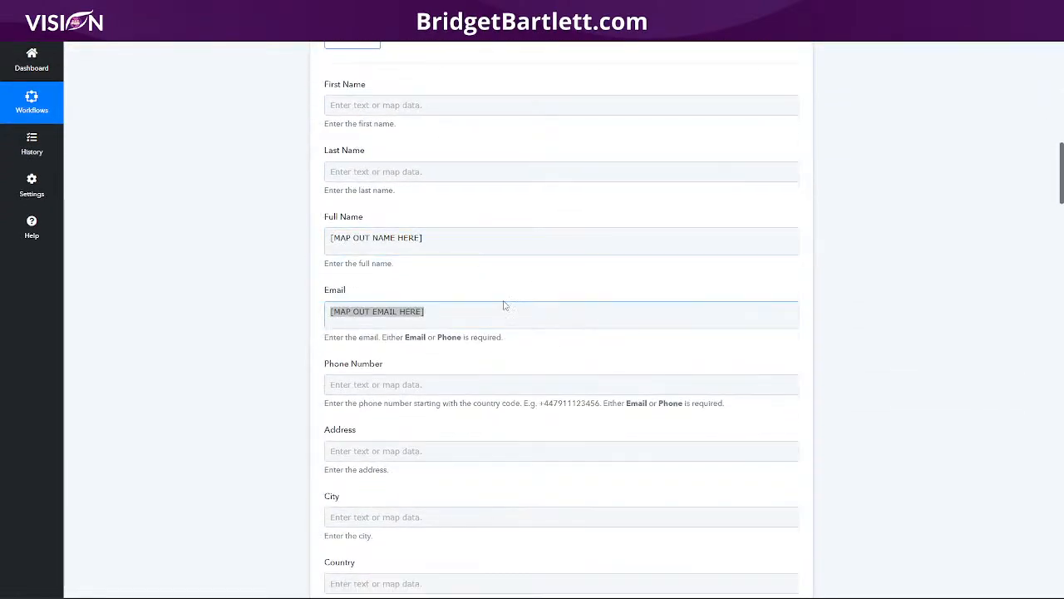
{"action": "scroll", "coordinate": [516, 291], "scroll_direction": "down", "scroll_amount": 1}
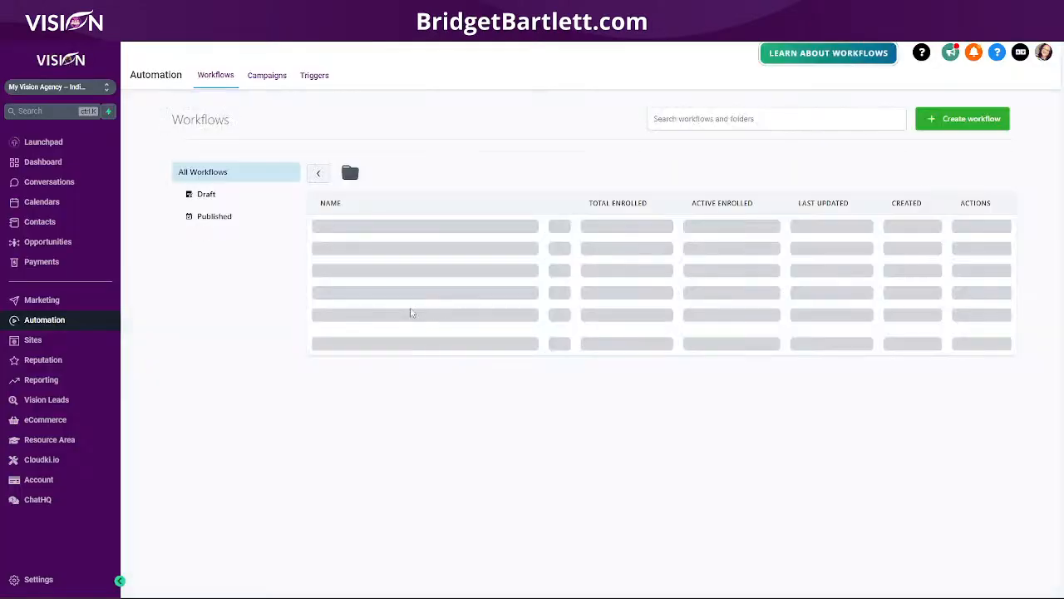
Step: Switch to the GHL automation workflows, search all workflows for "facebook" and open the [TAG] Facebook Group workflow
{"action": "left_click", "coordinate": [313, 173]}
{"action": "left_click", "coordinate": [720, 116]}
{"action": "type", "text": "facebook"}
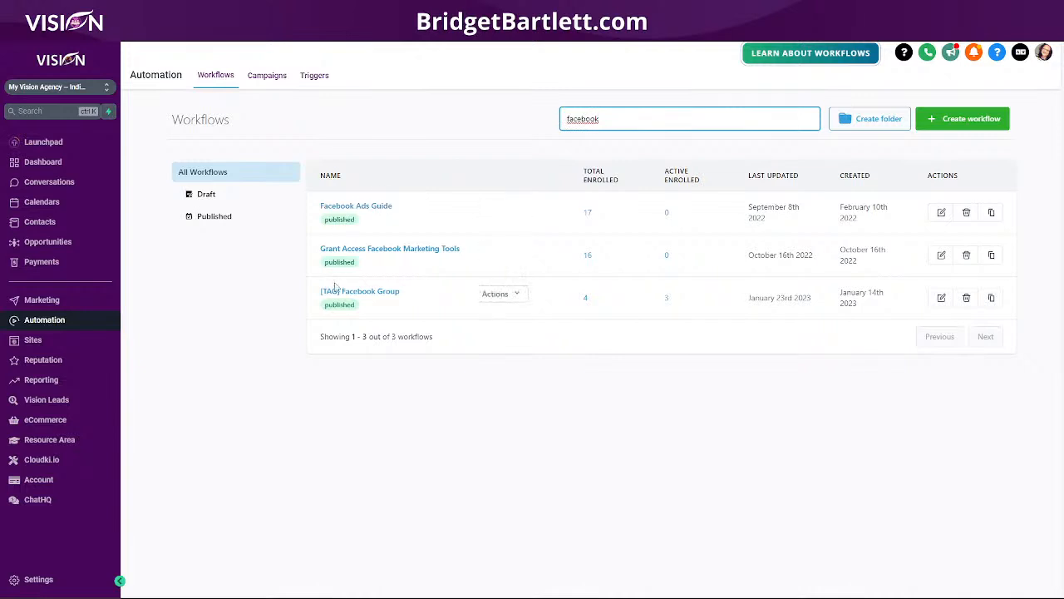
{"action": "left_click", "coordinate": [353, 296]}
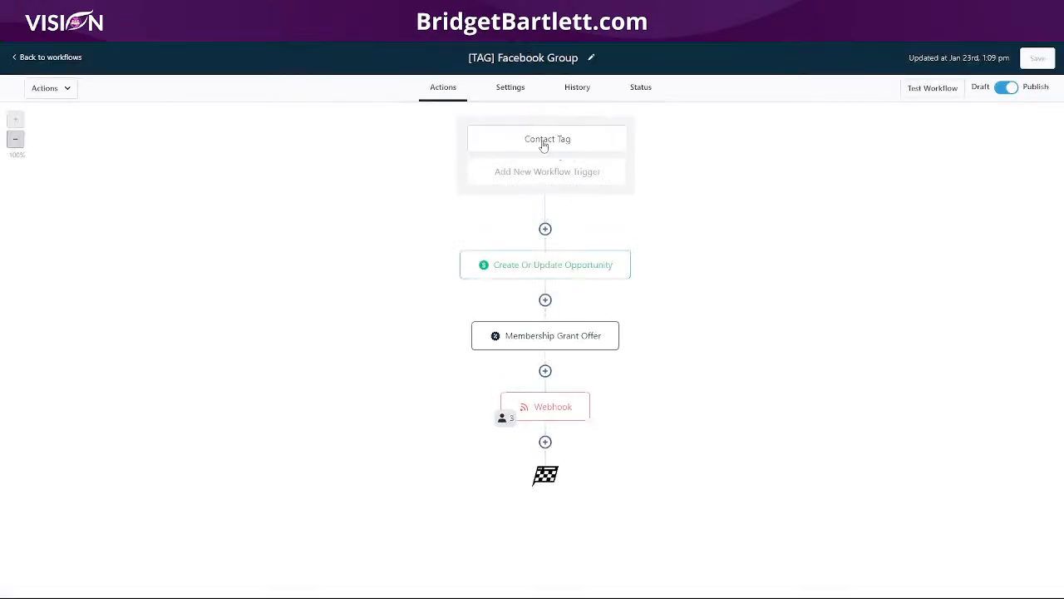
Step: Check the Contact Tag trigger's filter and the Create Or Update Opportunity action's pipeline settings, closing both without saving
{"action": "left_click", "coordinate": [543, 143]}
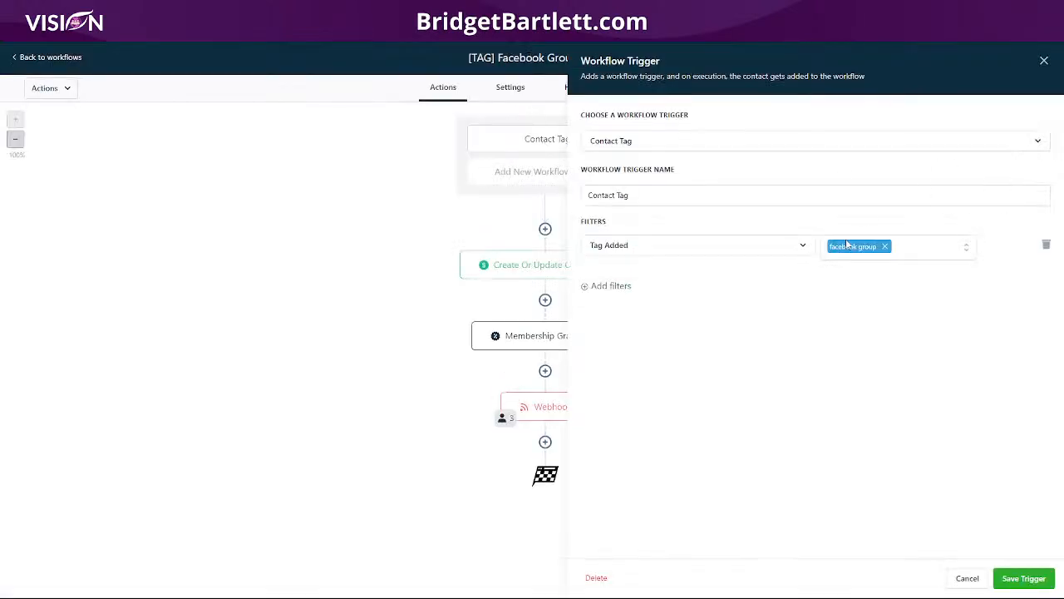
{"action": "left_click", "coordinate": [977, 582]}
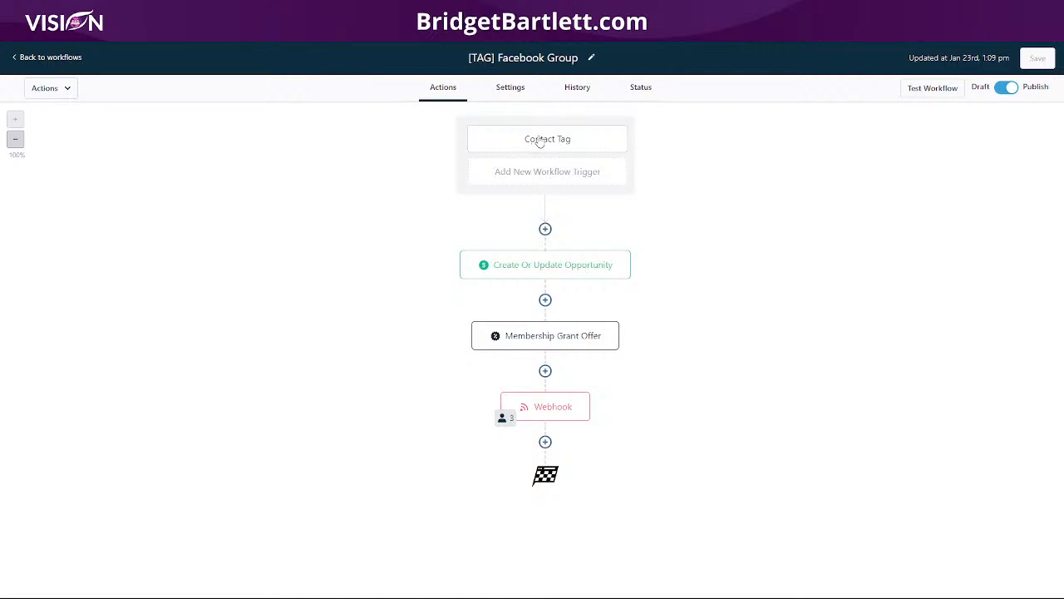
{"action": "left_click", "coordinate": [537, 142]}
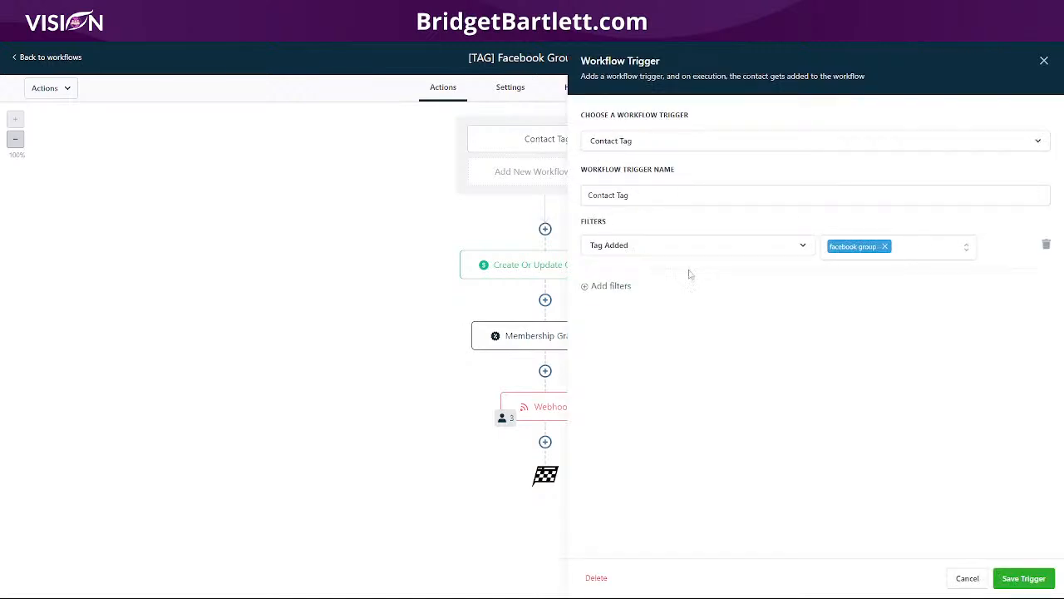
{"action": "left_click", "coordinate": [968, 580]}
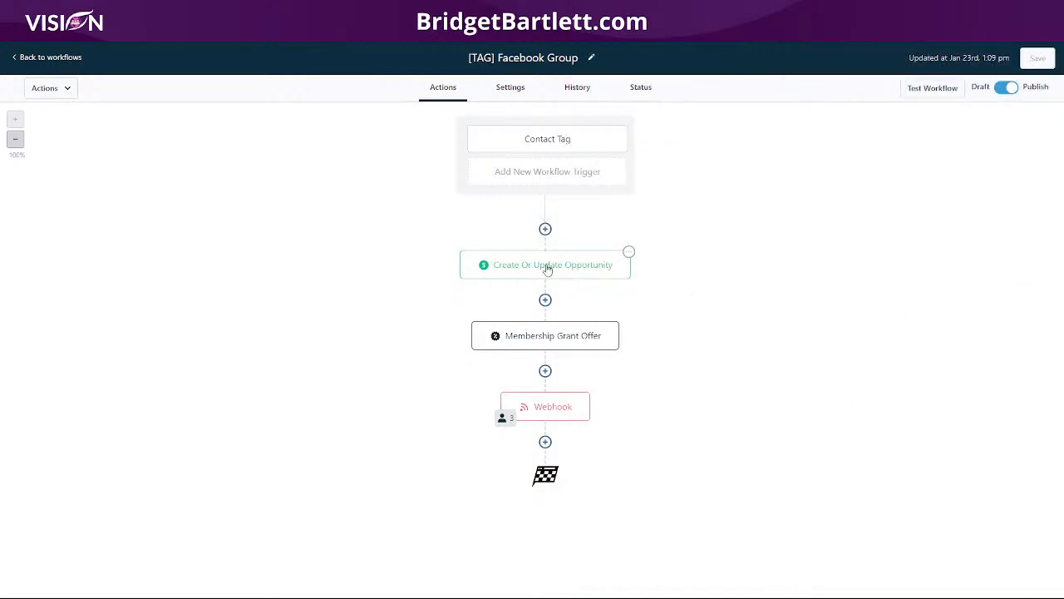
{"action": "left_click", "coordinate": [545, 266]}
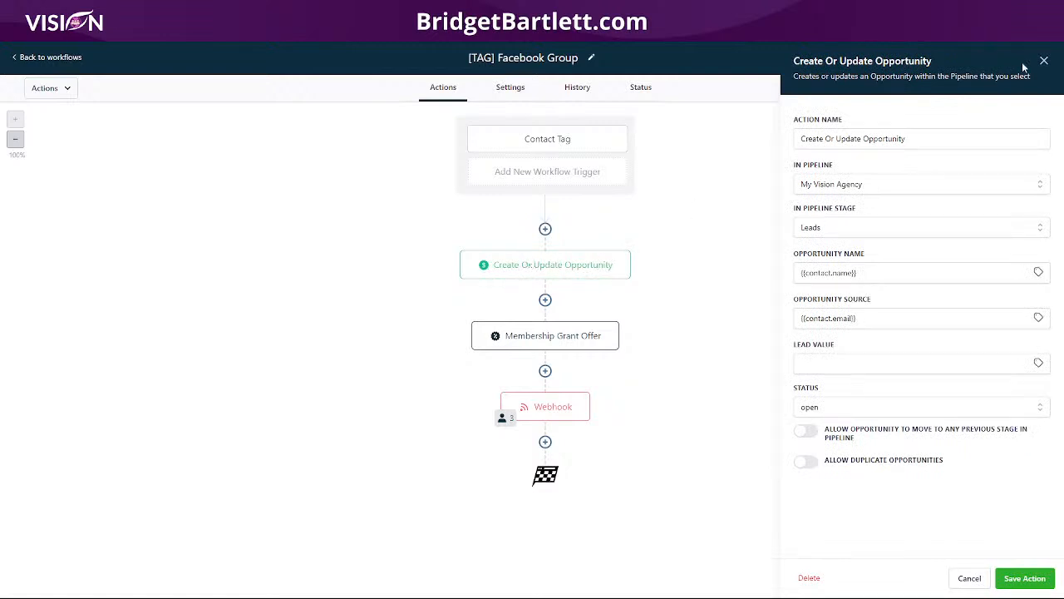
{"action": "left_click", "coordinate": [1044, 60]}
Step: Examine the full list of actions available for a new step between the Contact Tag trigger and the Create Or Update Opportunity action
{"action": "left_click", "coordinate": [546, 229]}
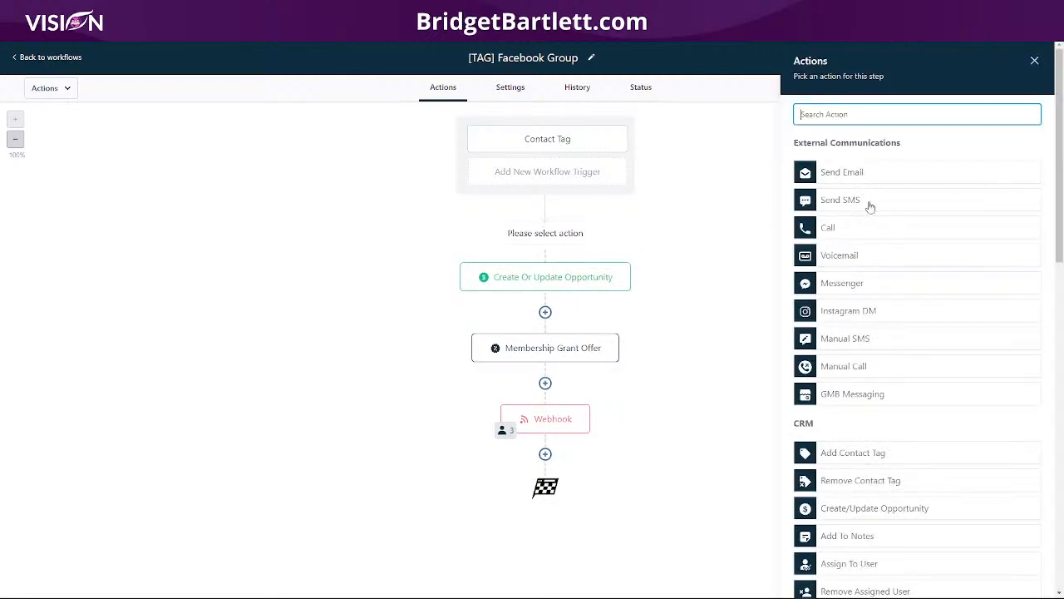
{"action": "scroll", "coordinate": [856, 212], "scroll_direction": "down", "scroll_amount": 1}
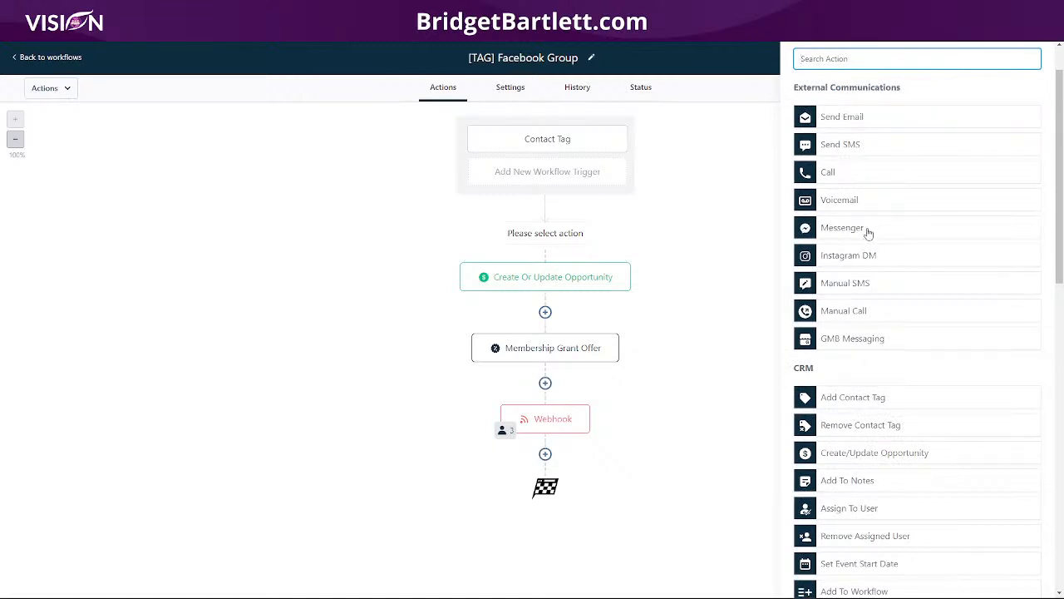
{"action": "scroll", "coordinate": [869, 237], "scroll_direction": "down", "scroll_amount": 1}
{"action": "scroll", "coordinate": [856, 254], "scroll_direction": "down", "scroll_amount": 3}
{"action": "scroll", "coordinate": [834, 229], "scroll_direction": "down", "scroll_amount": 1}
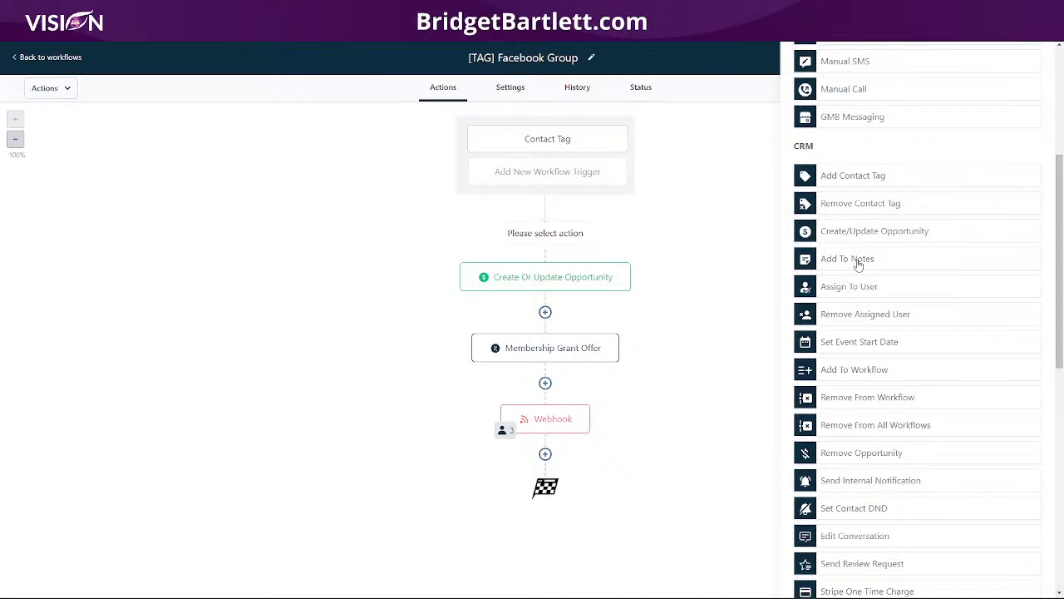
{"action": "scroll", "coordinate": [861, 261], "scroll_direction": "down", "scroll_amount": 4}
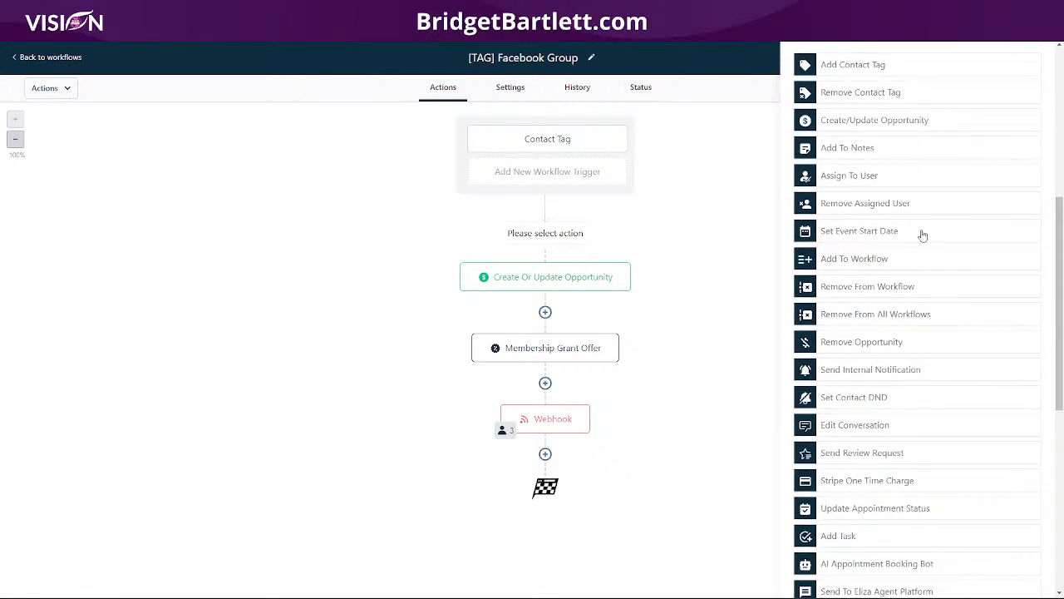
{"action": "scroll", "coordinate": [888, 238], "scroll_direction": "down", "scroll_amount": 4}
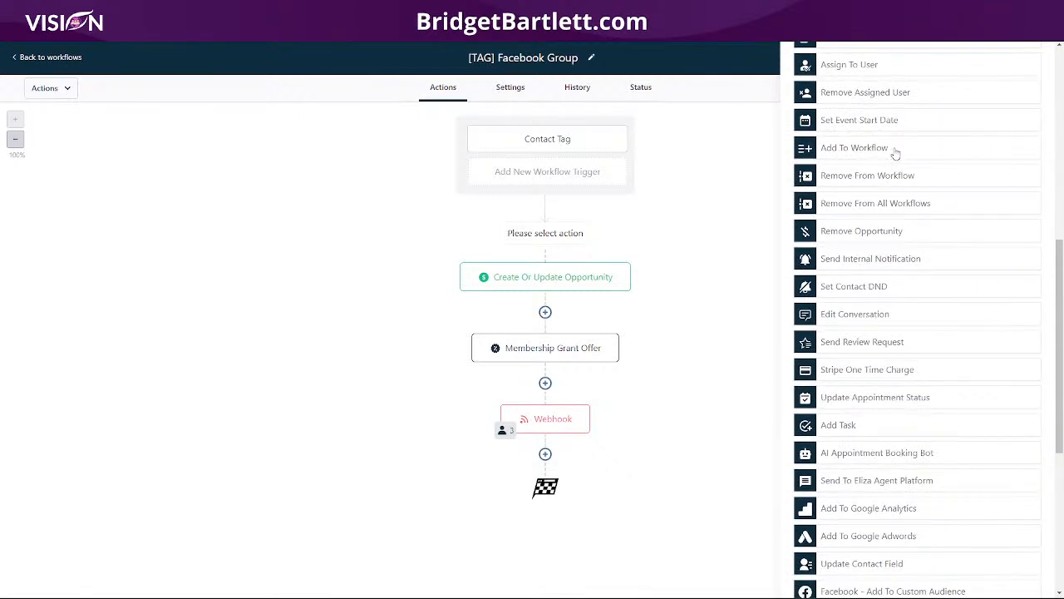
{"action": "scroll", "coordinate": [873, 317], "scroll_direction": "down", "scroll_amount": 4}
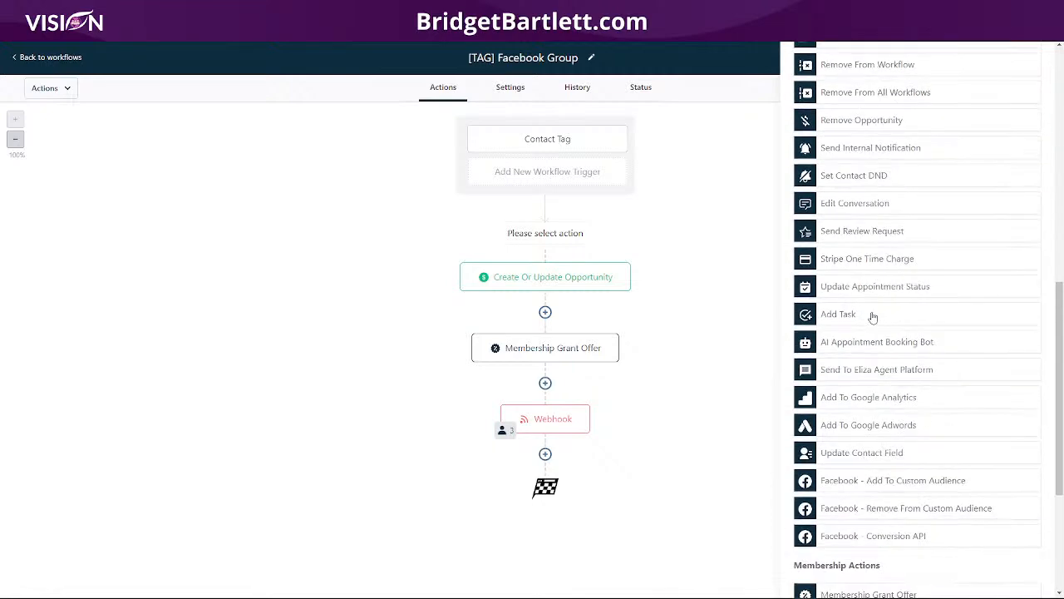
{"action": "scroll", "coordinate": [873, 317], "scroll_direction": "down", "scroll_amount": 7}
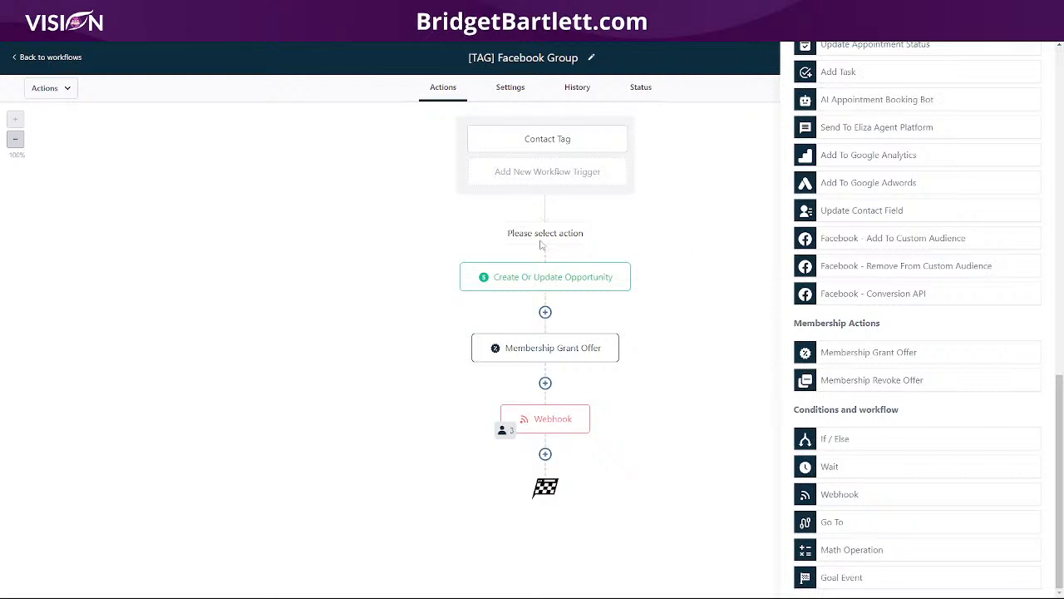
Step: Review and save the Create Or Update Opportunity action, and check the Membership Grant Offer action's settings without saving
{"action": "left_click", "coordinate": [539, 280]}
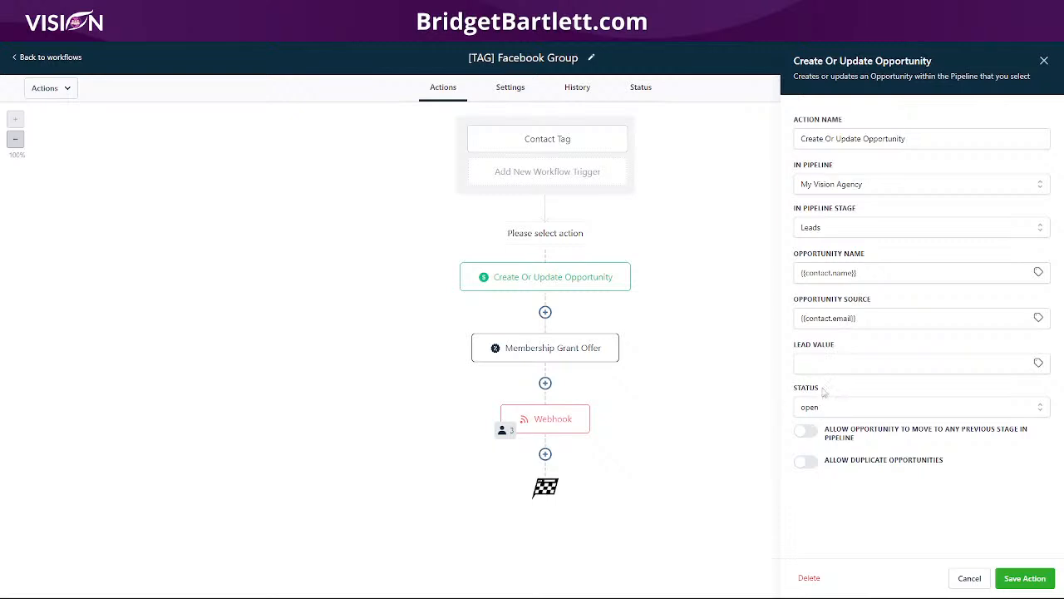
{"action": "left_click", "coordinate": [1025, 578]}
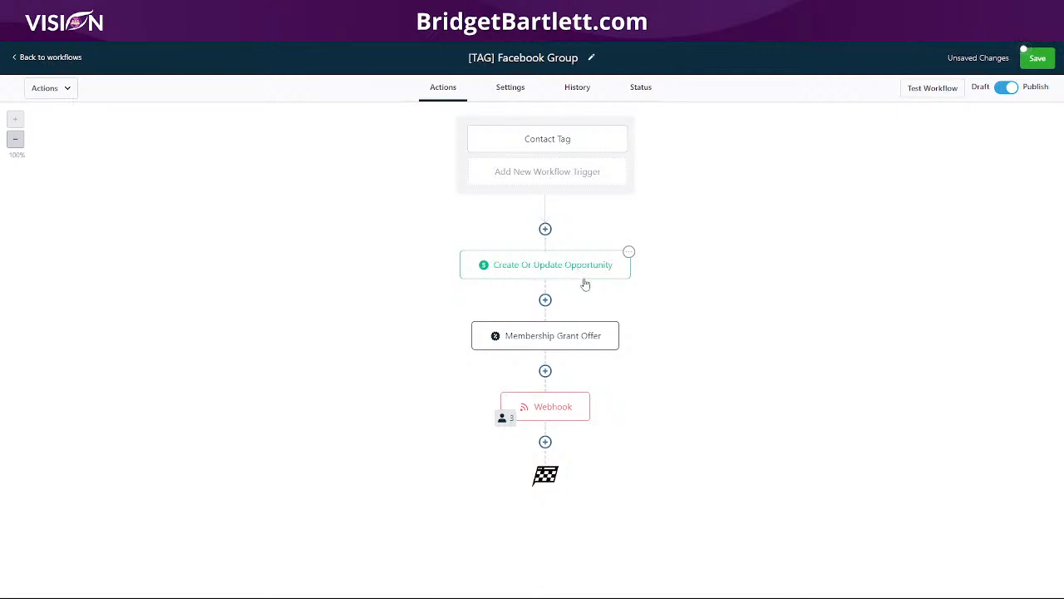
{"action": "left_click", "coordinate": [541, 337]}
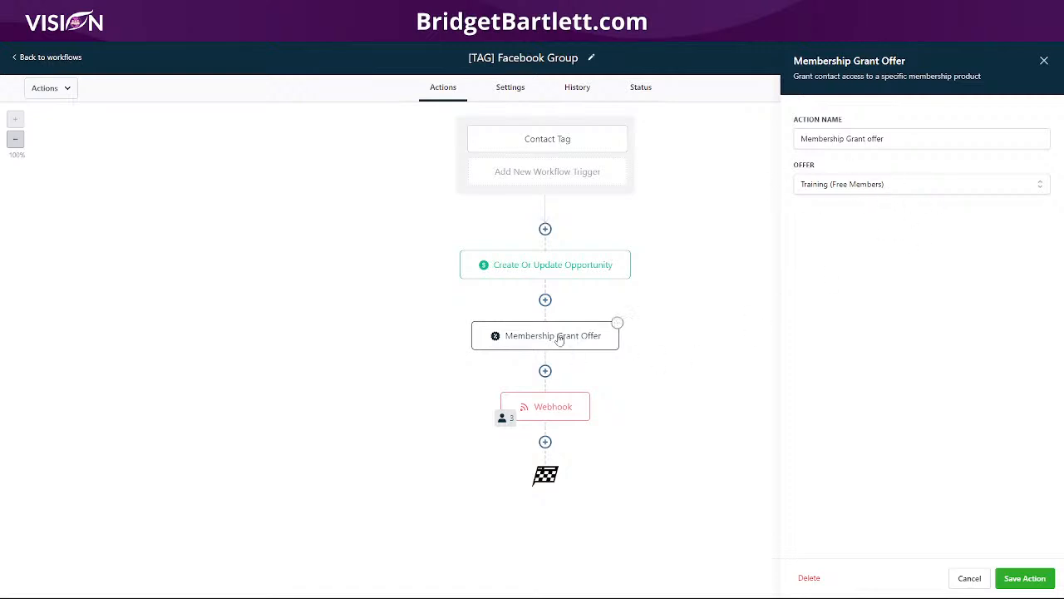
{"action": "left_click", "coordinate": [969, 578]}
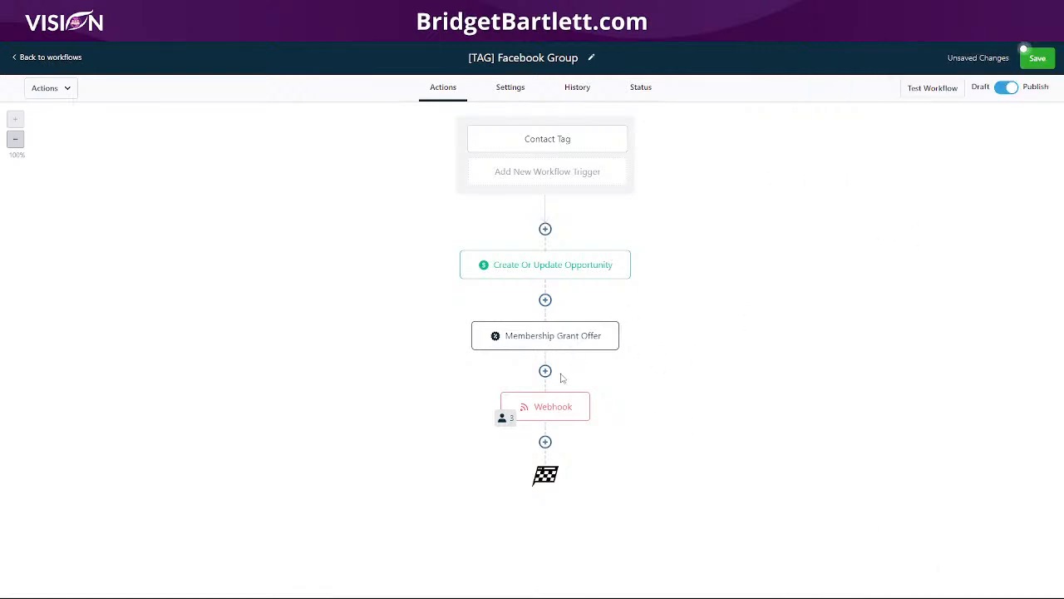
Step: Start a new Membership Grant Offer action after Create Or Update Opportunity, look at the offers it can grant, and cancel it
{"action": "left_click", "coordinate": [545, 299]}
{"action": "scroll", "coordinate": [867, 421], "scroll_direction": "down", "scroll_amount": 3}
{"action": "scroll", "coordinate": [867, 421], "scroll_direction": "down", "scroll_amount": 7}
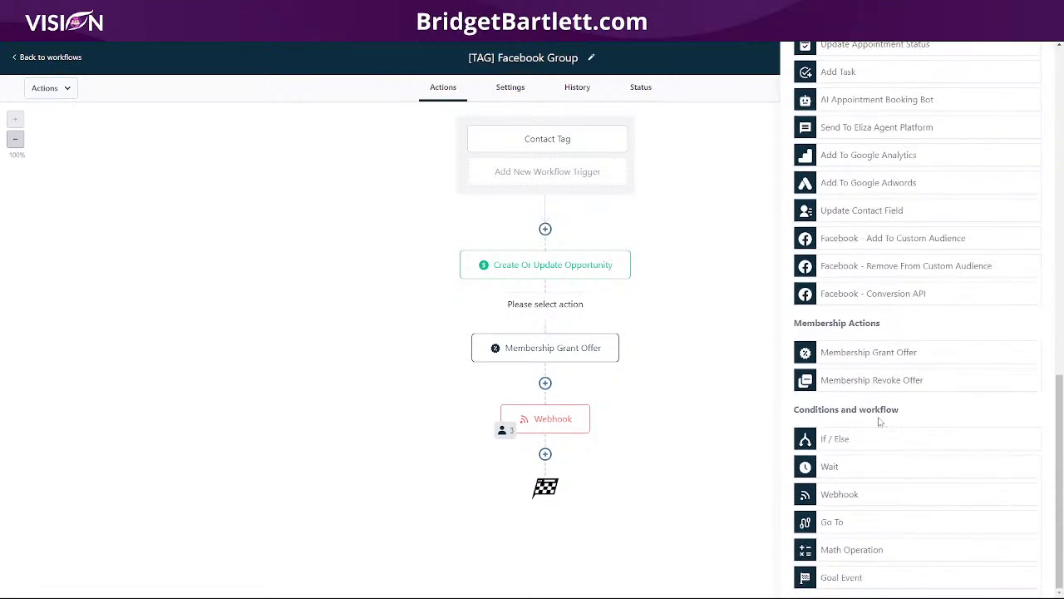
{"action": "left_click", "coordinate": [891, 355]}
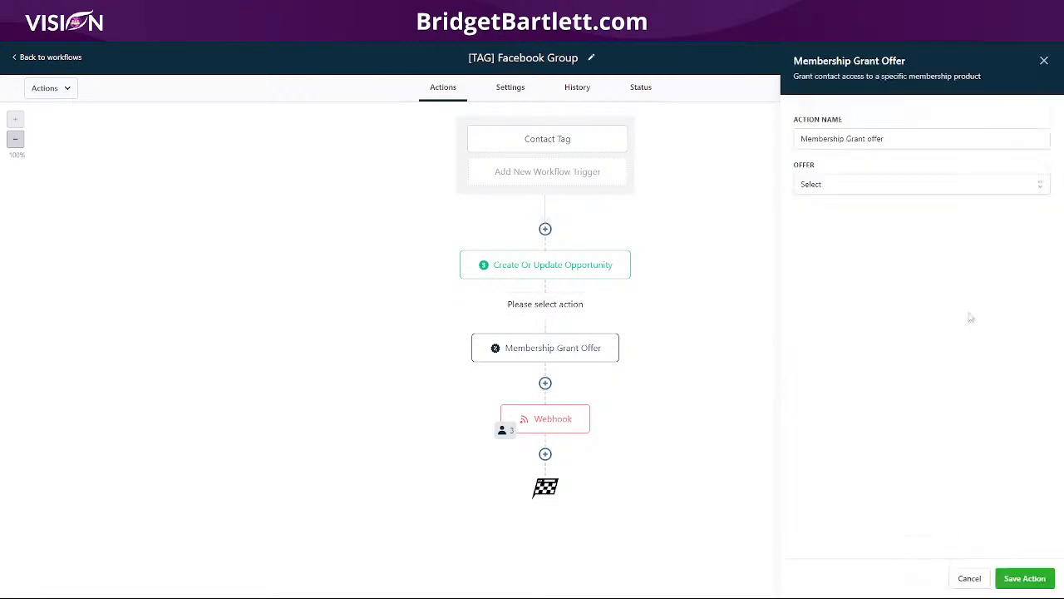
{"action": "left_click", "coordinate": [829, 185]}
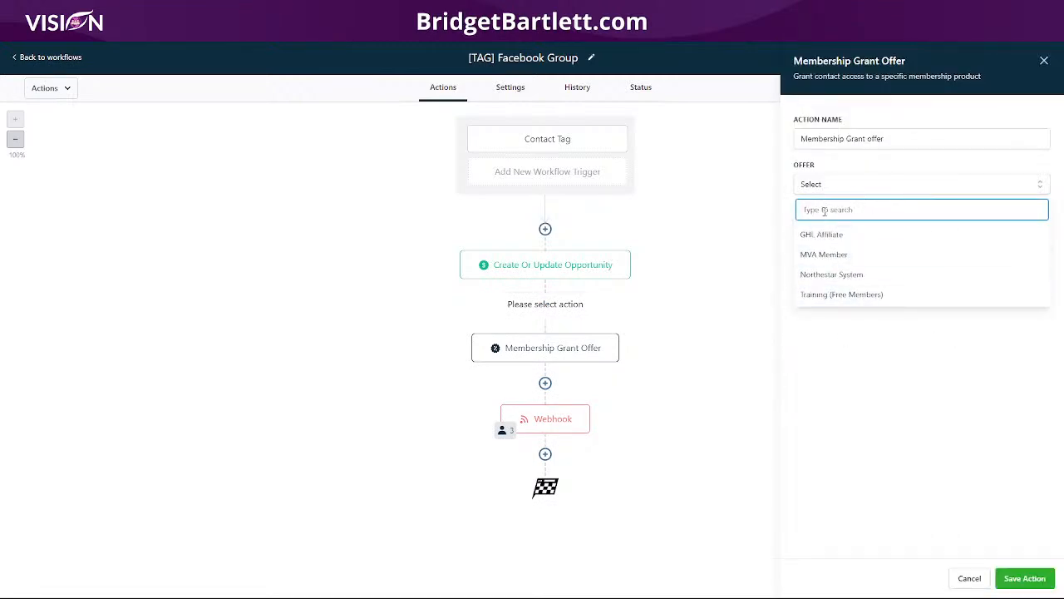
{"action": "left_click", "coordinate": [970, 579]}
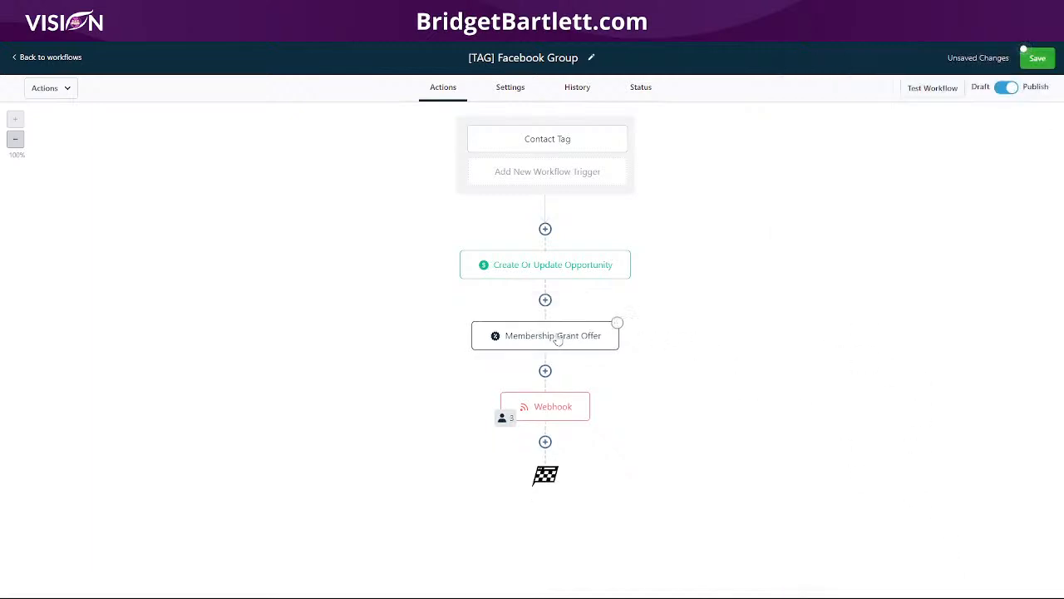
Step: Check the Webhook action's method and URL and the Membership Grant Offer action's offer, closing both without saving
{"action": "left_click", "coordinate": [546, 411]}
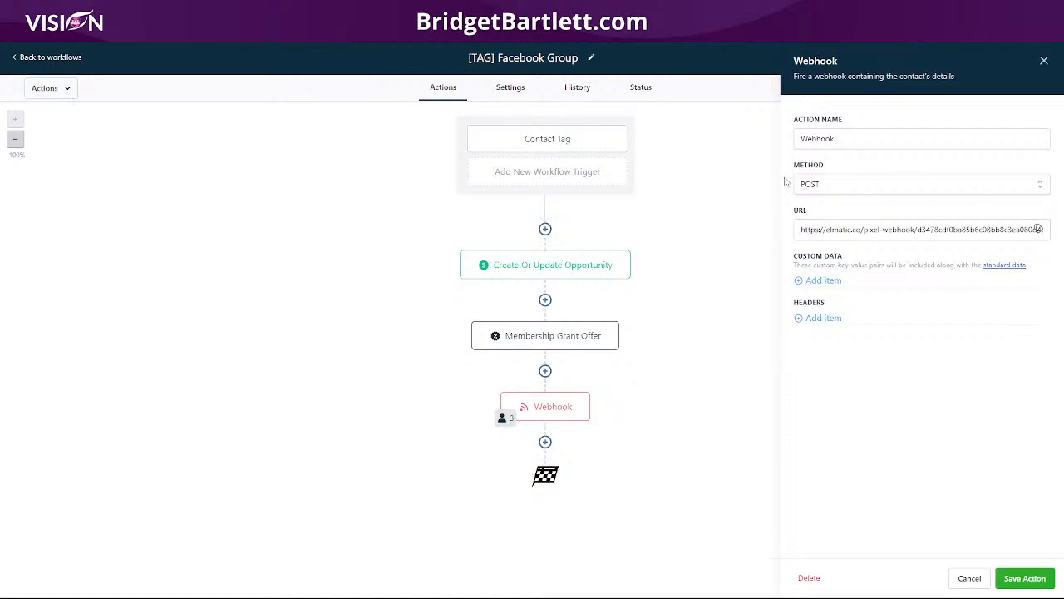
{"action": "left_click", "coordinate": [967, 579]}
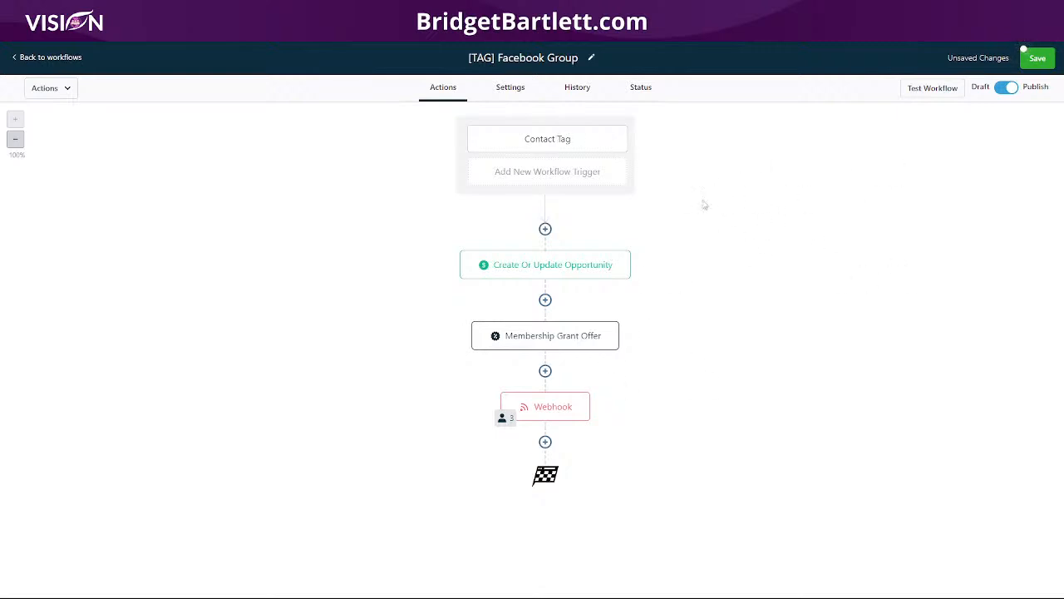
{"action": "left_click", "coordinate": [543, 339]}
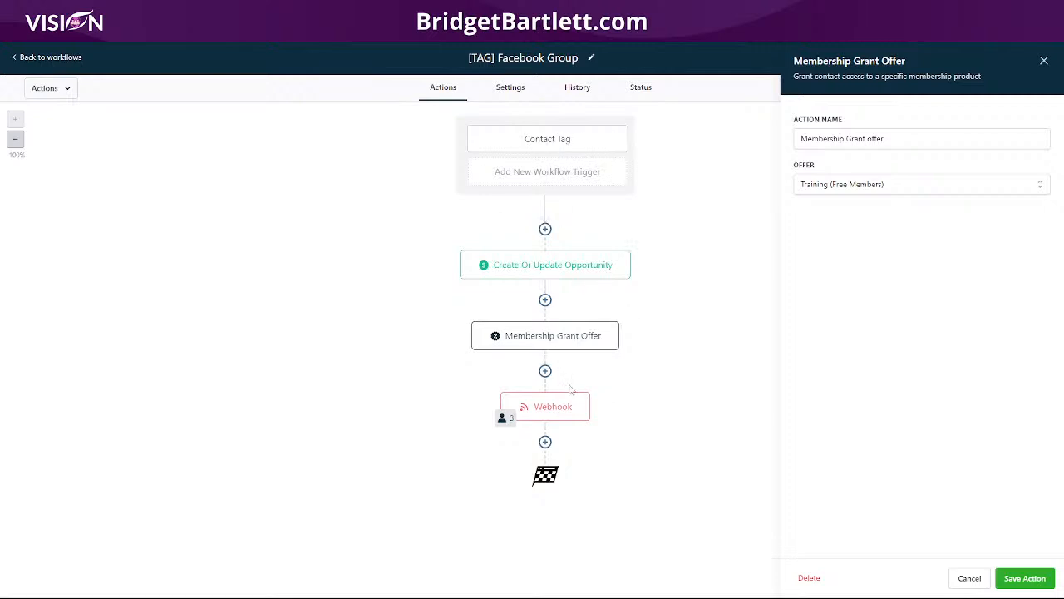
{"action": "left_click", "coordinate": [967, 580]}
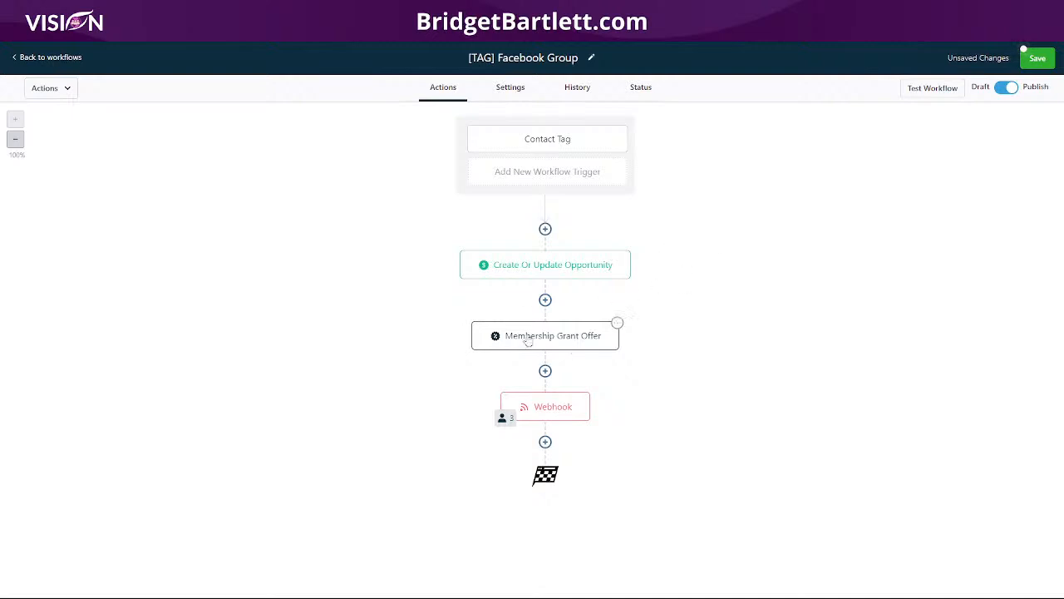
Step: Start a Send Email action directly after the Contact Tag trigger and cancel it
{"action": "left_click", "coordinate": [544, 229]}
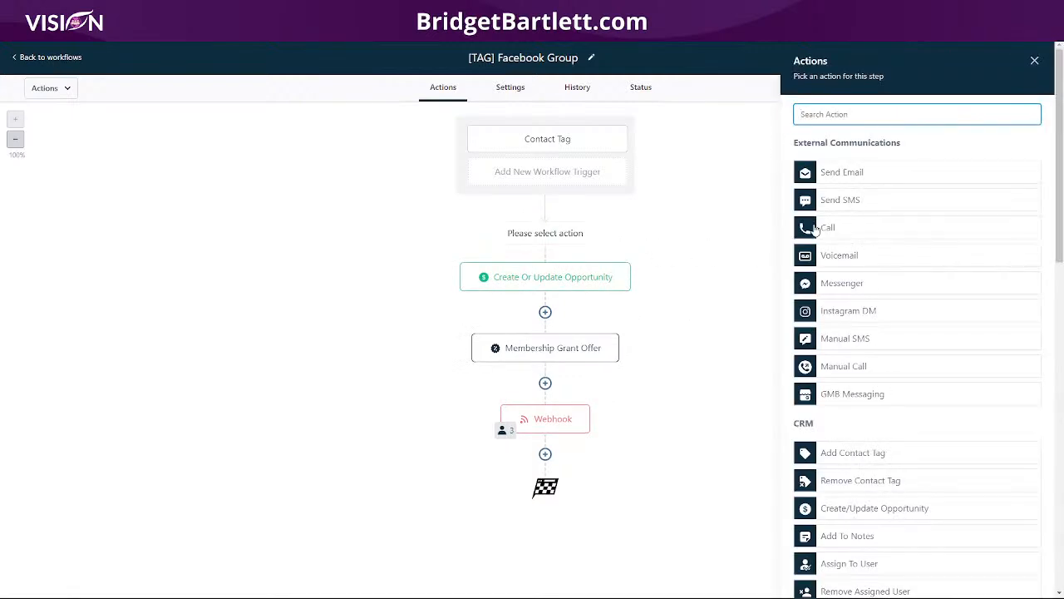
{"action": "left_click", "coordinate": [840, 175]}
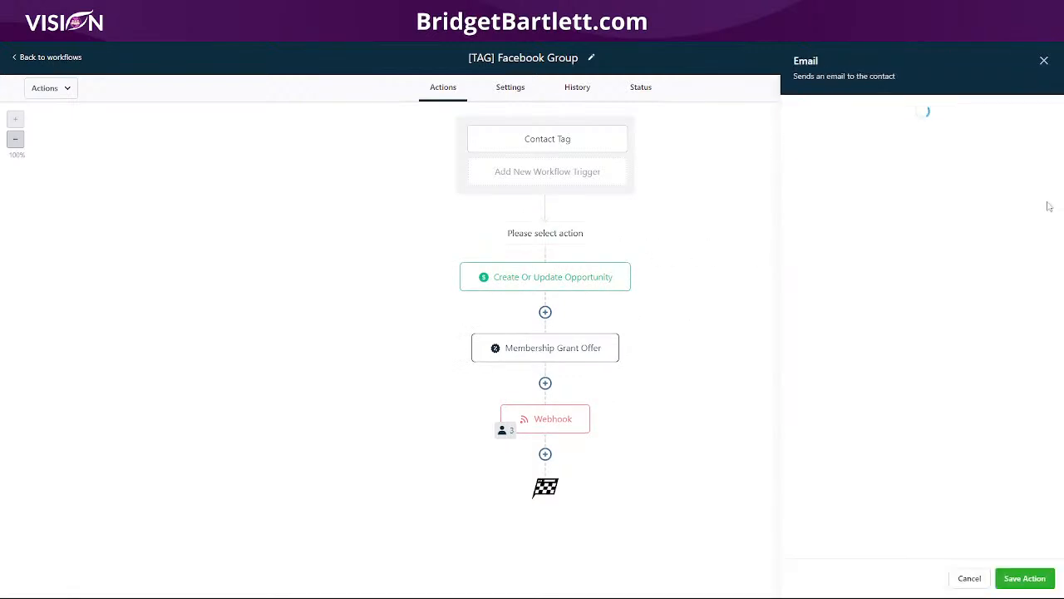
{"action": "left_click", "coordinate": [966, 578]}
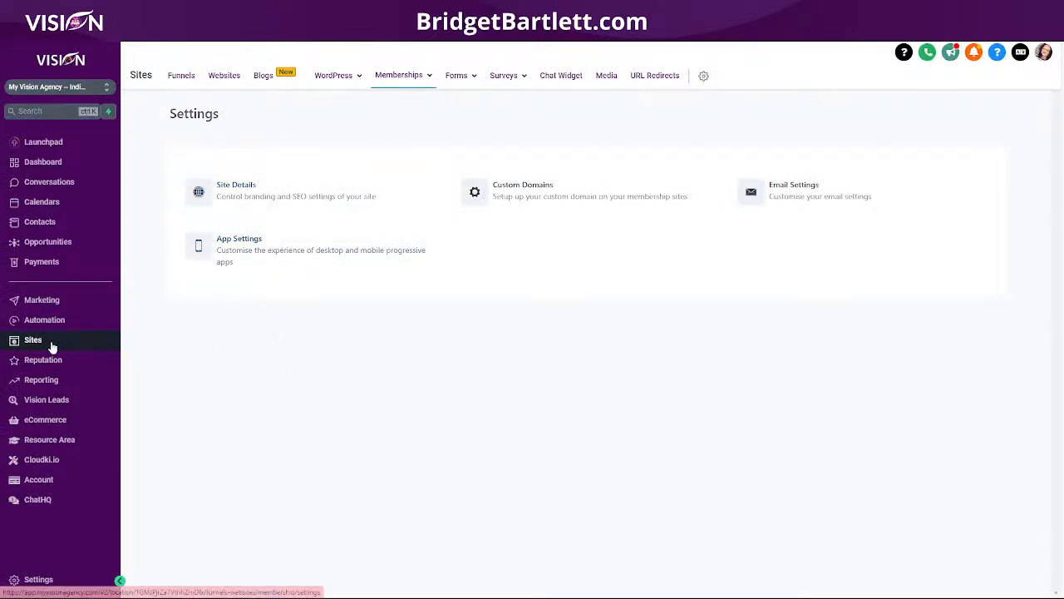
Step: Open the Email Settings of the memberships area and look at the templates available for the welcome email
{"action": "mouse_move", "coordinate": [404, 80]}
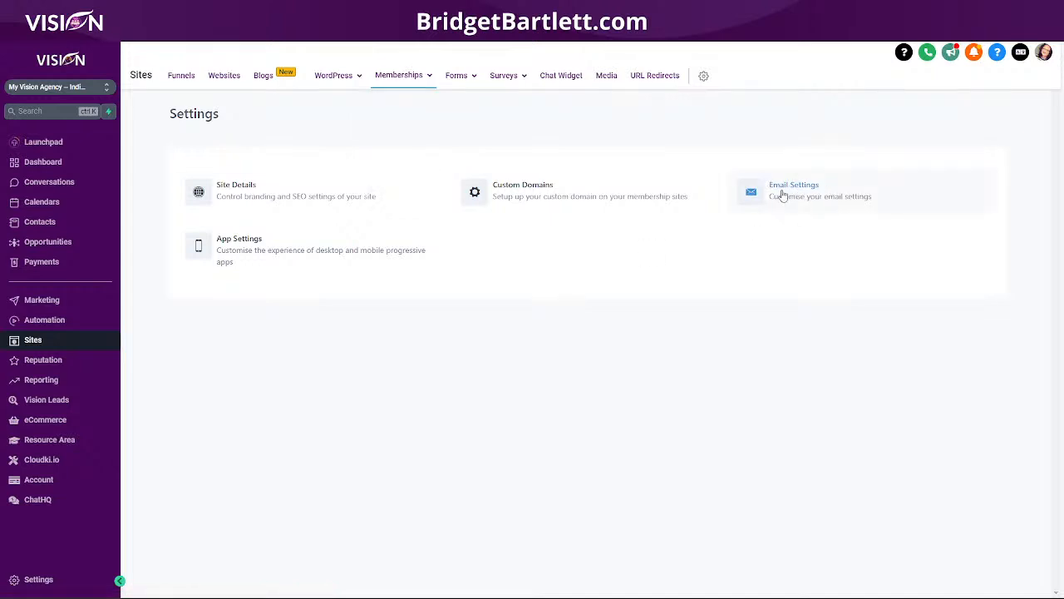
{"action": "left_click", "coordinate": [802, 196]}
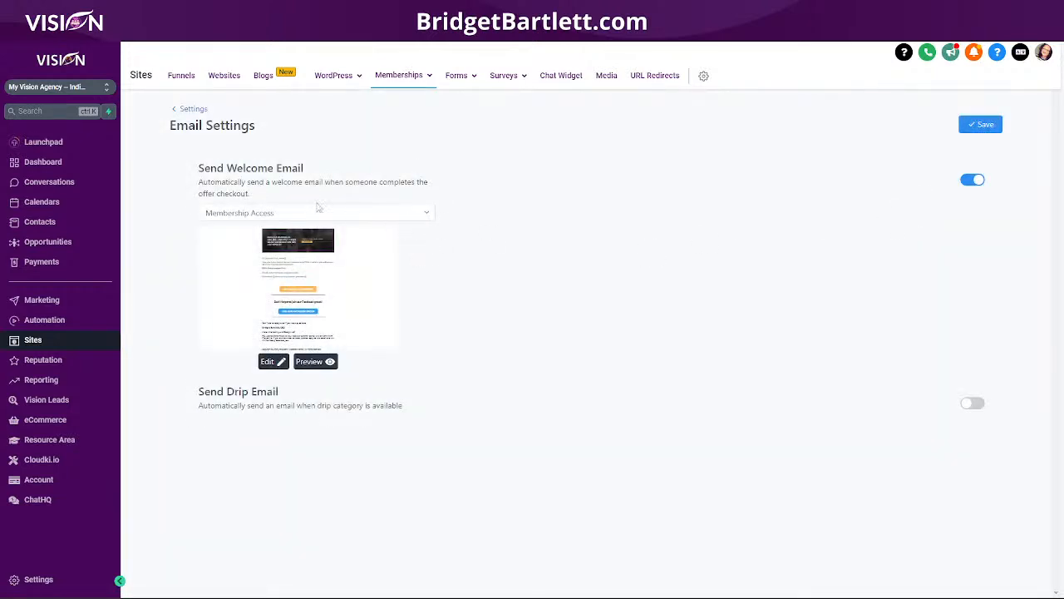
{"action": "left_click", "coordinate": [264, 211]}
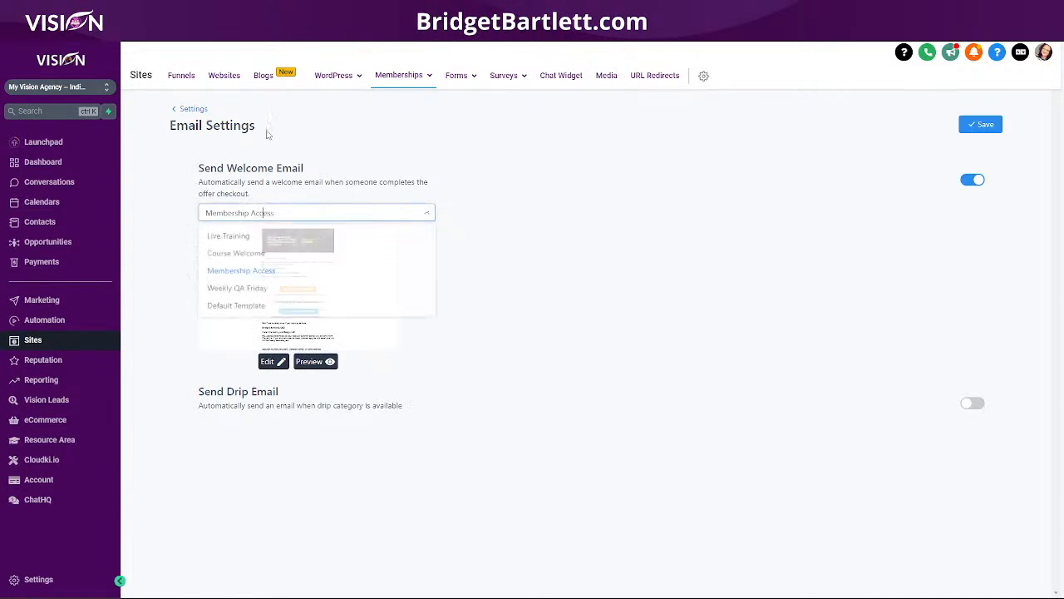
{"action": "left_click", "coordinate": [327, 144]}
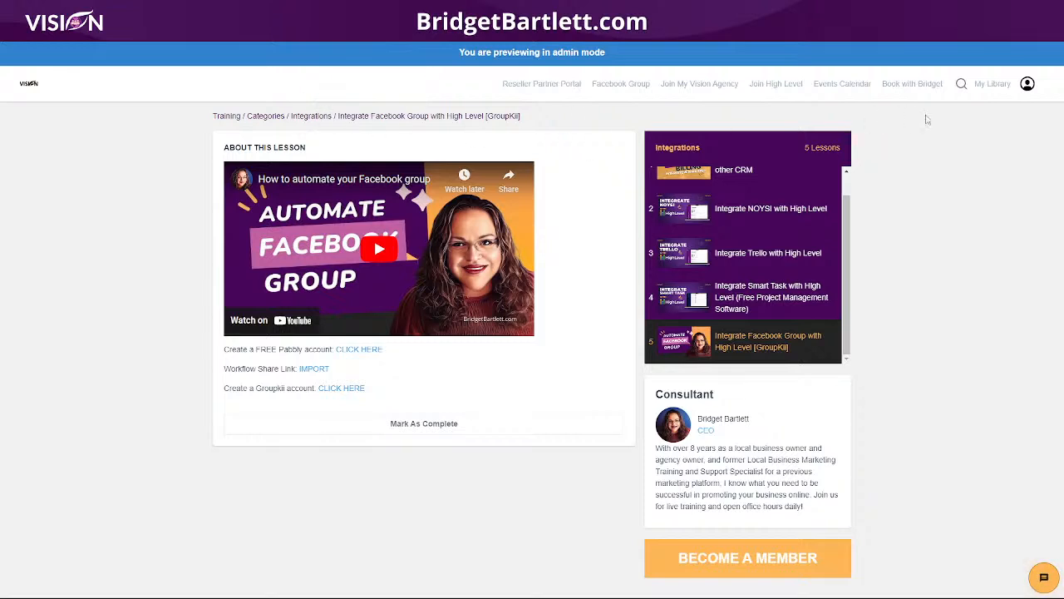
Step: Open the Training course from the library, and find and open its "Integrate Facebook Group with High Level [GroupKii]" lesson
{"action": "left_click", "coordinate": [993, 86]}
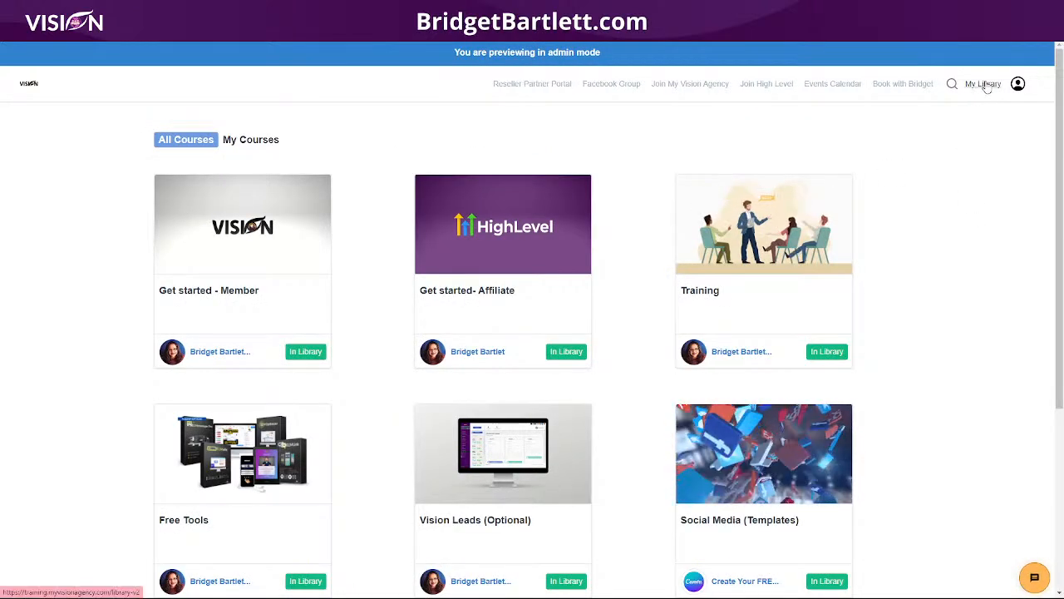
{"action": "left_click", "coordinate": [794, 254]}
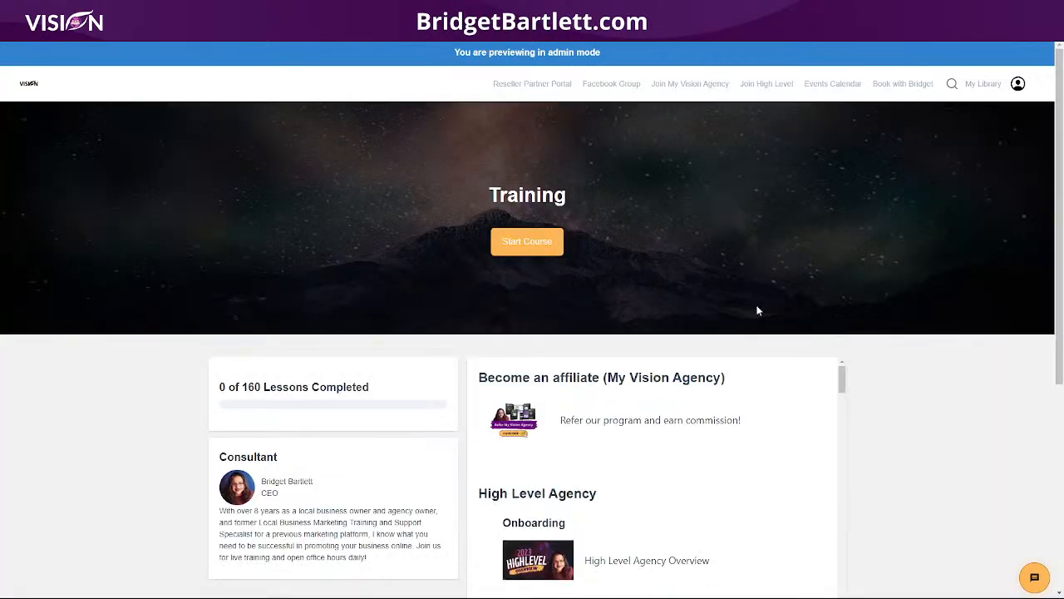
{"action": "scroll", "coordinate": [931, 302], "scroll_direction": "down", "scroll_amount": 4}
{"action": "scroll", "coordinate": [674, 372], "scroll_direction": "down", "scroll_amount": 6}
{"action": "scroll", "coordinate": [674, 372], "scroll_direction": "down", "scroll_amount": 20}
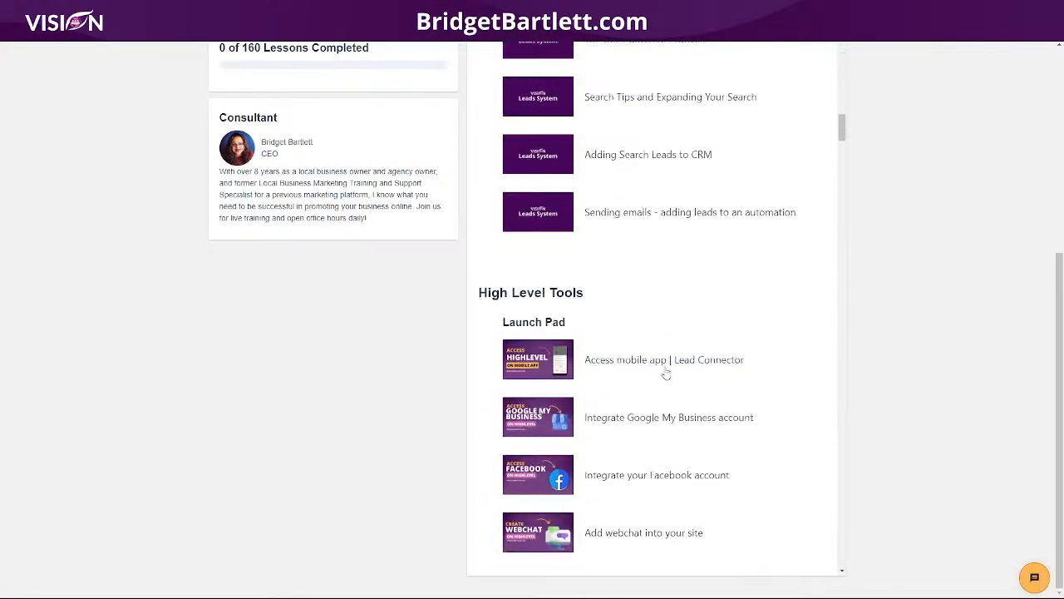
{"action": "scroll", "coordinate": [665, 371], "scroll_direction": "down", "scroll_amount": 20}
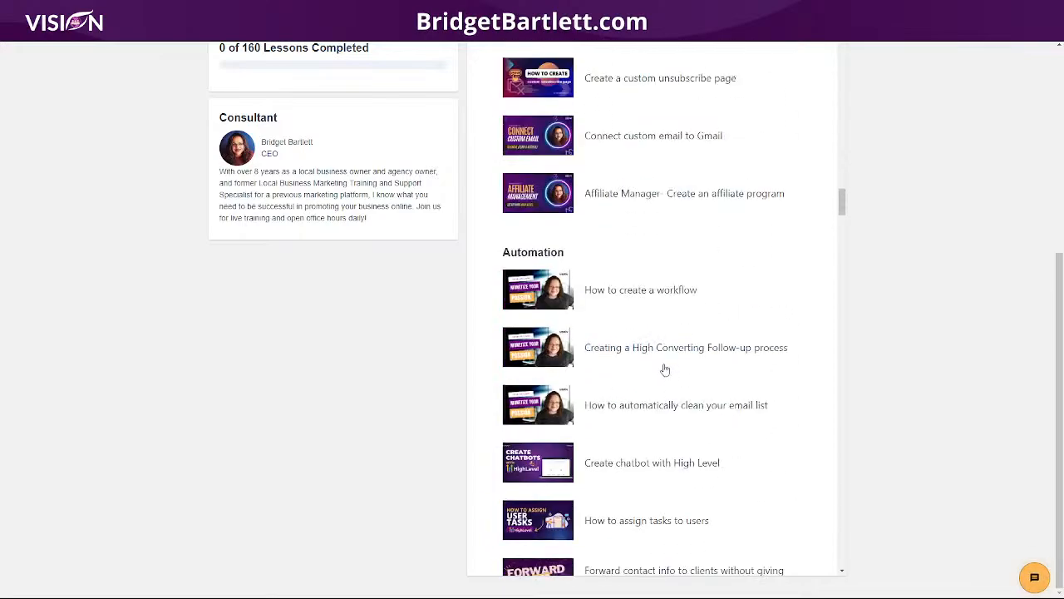
{"action": "scroll", "coordinate": [665, 367], "scroll_direction": "down", "scroll_amount": 20}
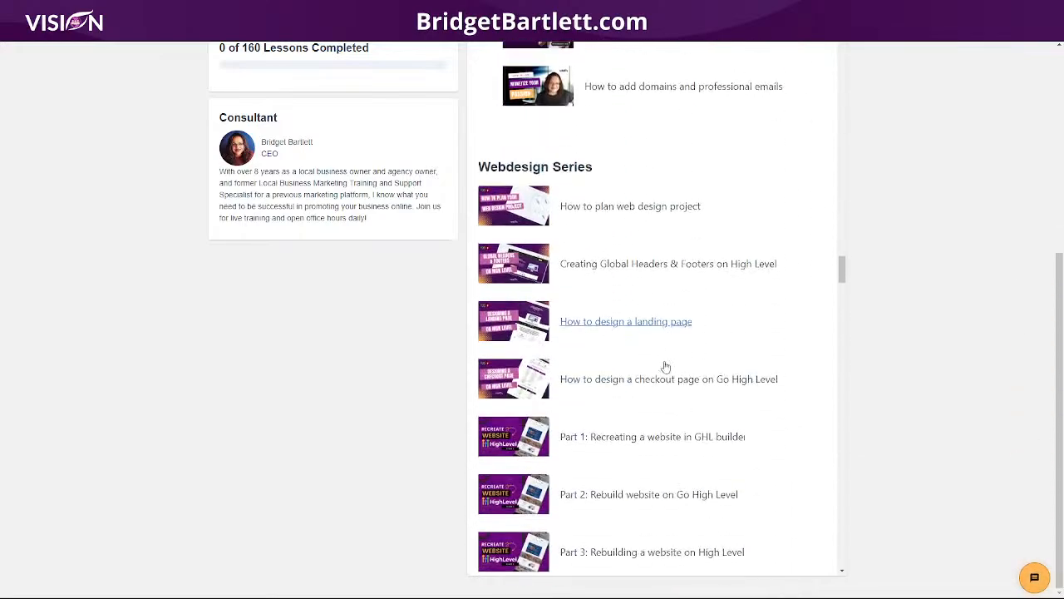
{"action": "scroll", "coordinate": [659, 363], "scroll_direction": "down", "scroll_amount": 20}
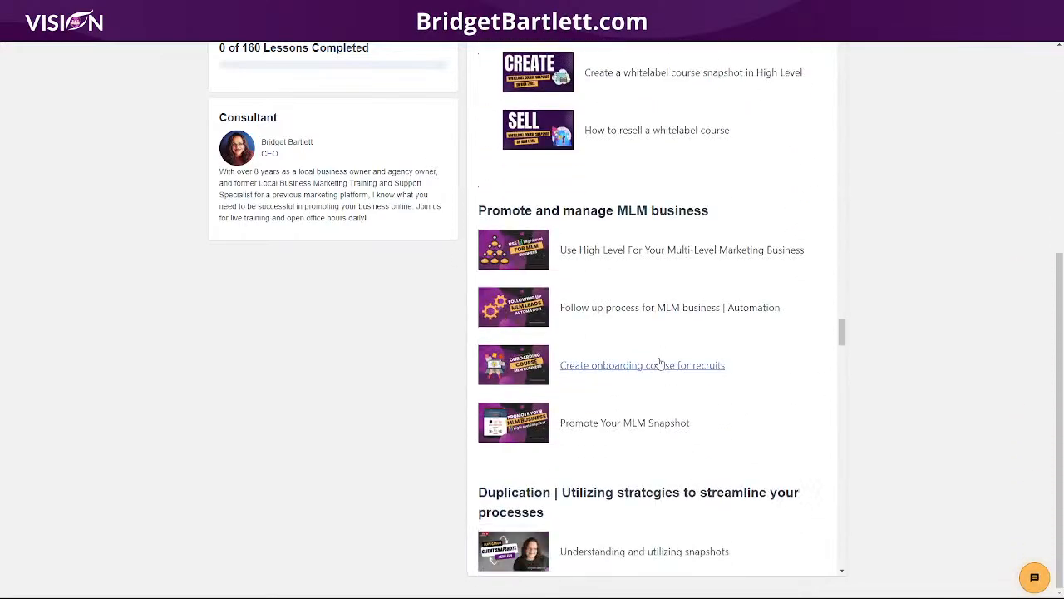
{"action": "scroll", "coordinate": [659, 363], "scroll_direction": "down", "scroll_amount": 15}
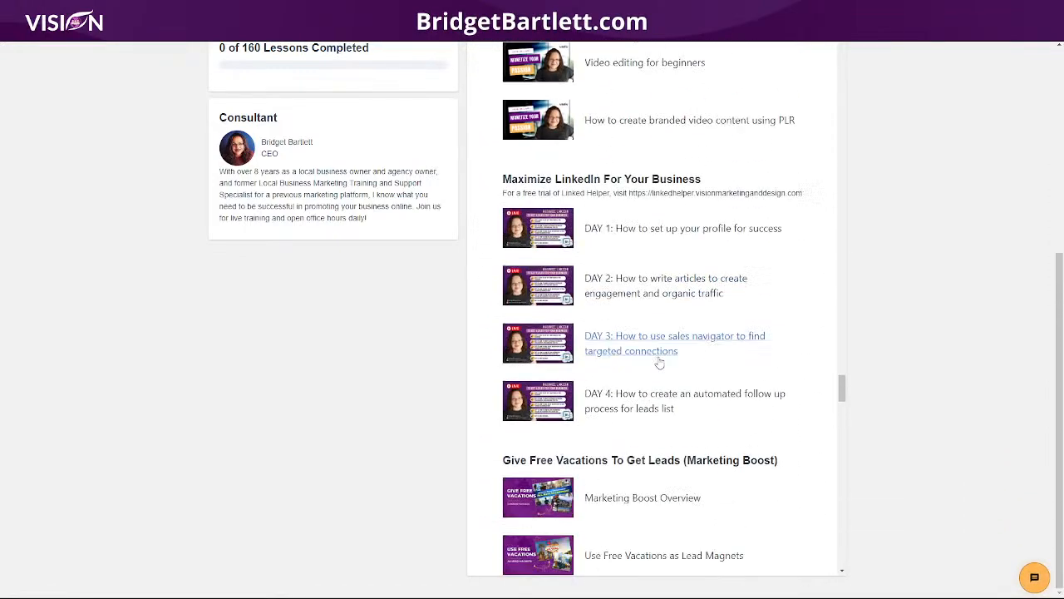
{"action": "scroll", "coordinate": [659, 363], "scroll_direction": "down", "scroll_amount": 1}
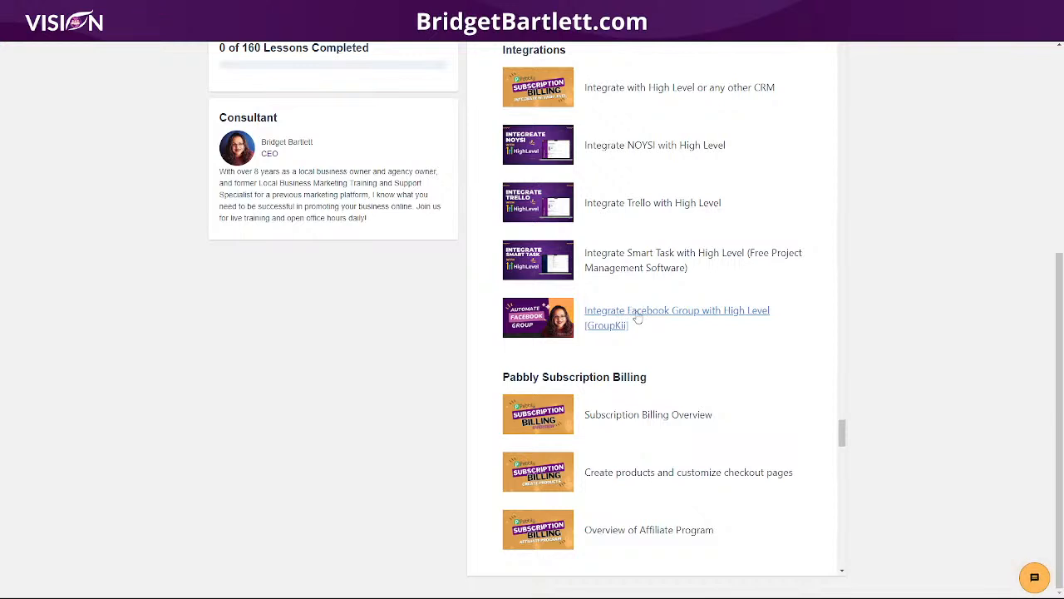
{"action": "left_click", "coordinate": [637, 318]}
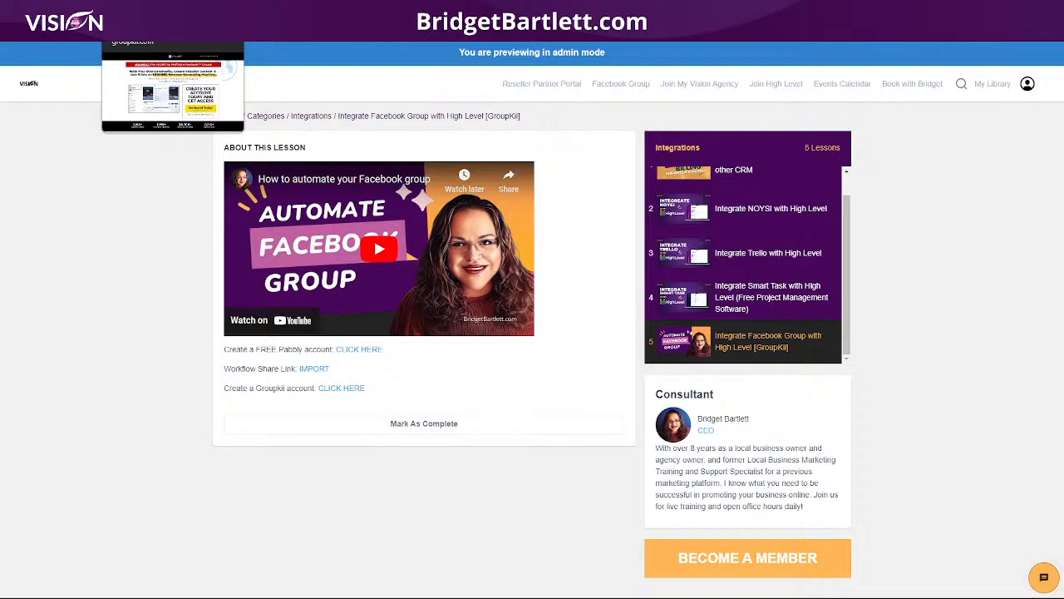
Step: Switch from the lesson to the GroupKii website's account sign-up page
{"action": "left_click", "coordinate": [137, 8]}
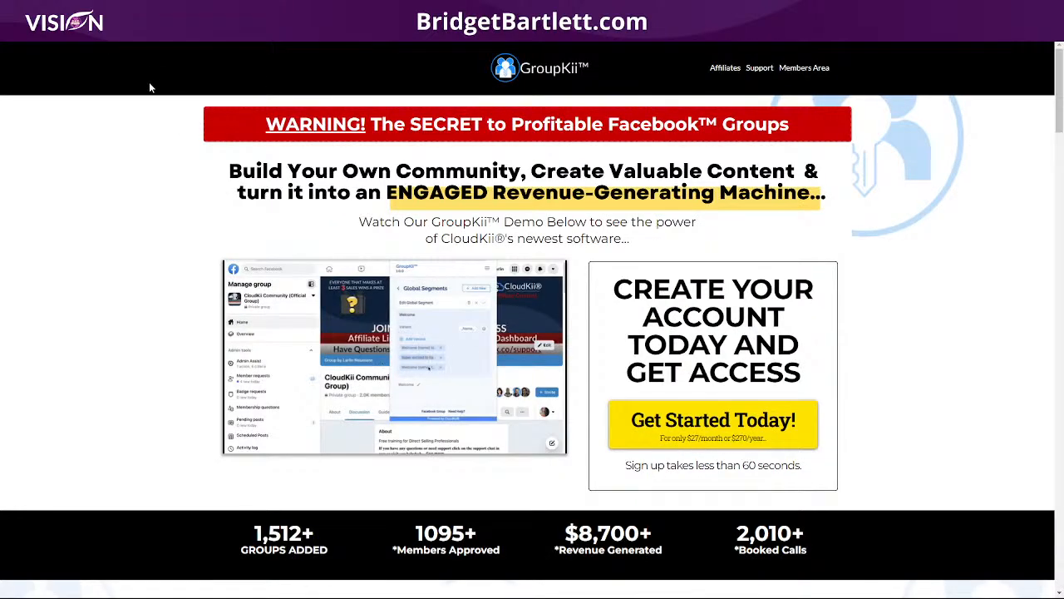